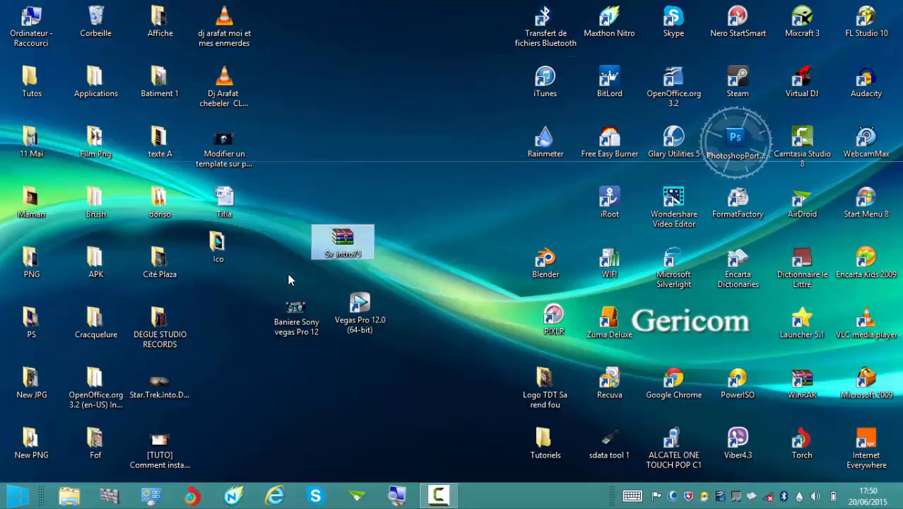
pyautogui.click(303, 271)
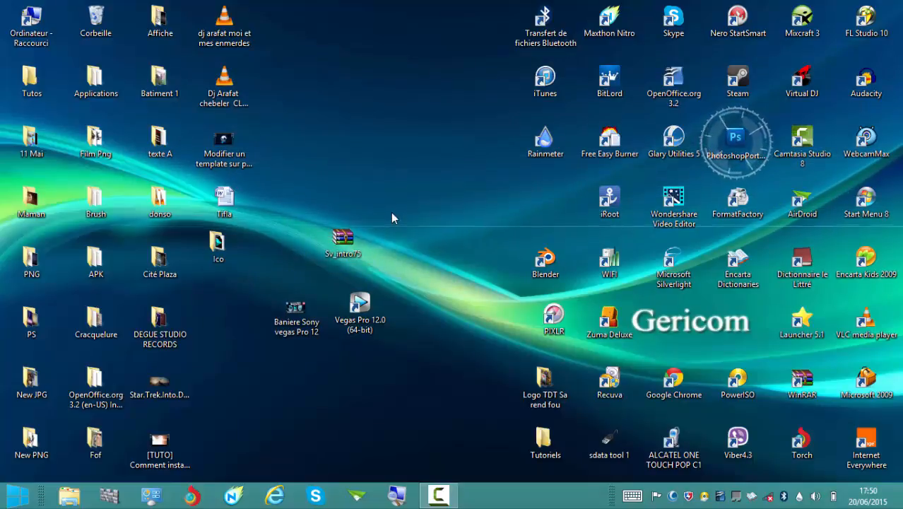
pyautogui.moveTo(389, 213); pyautogui.dragTo(292, 277)
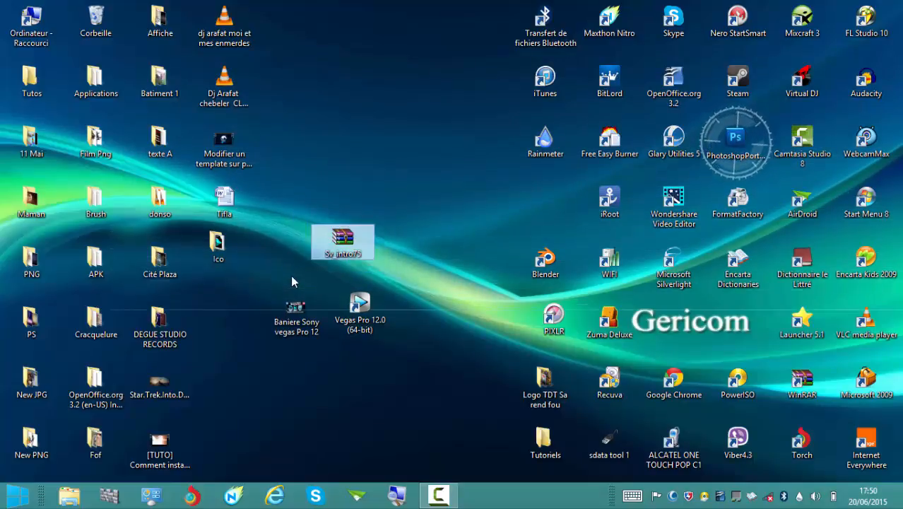
pyautogui.click(292, 277)
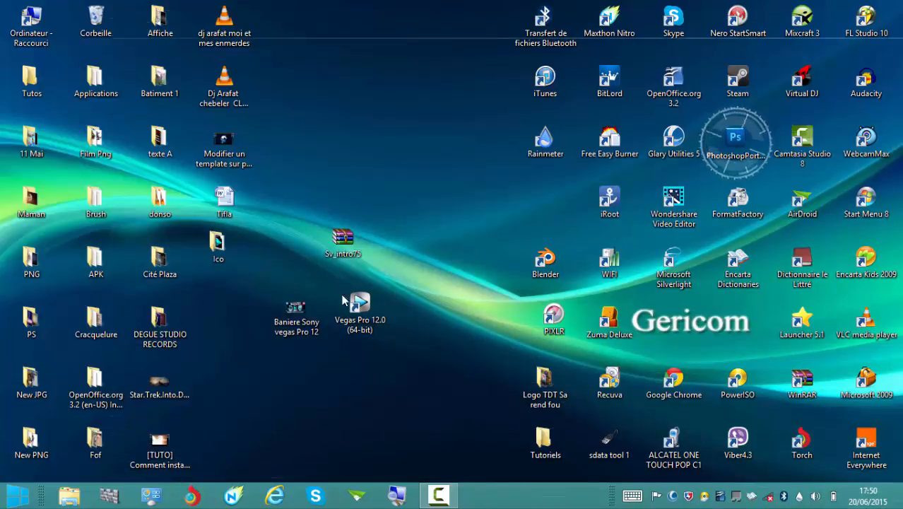
# Create a new text document on the desktop with its default name and write VELOSOFY in it.
pyautogui.rightClick(305, 397)
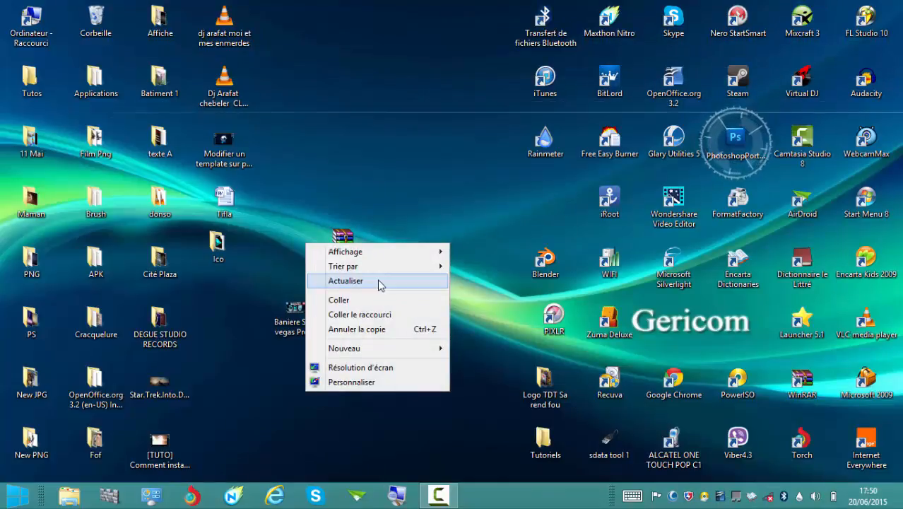
pyautogui.moveTo(362, 351)
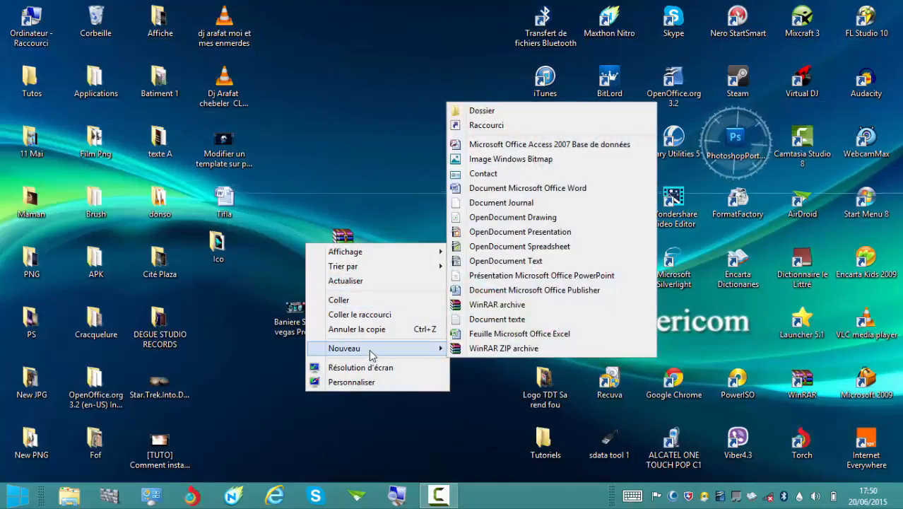
pyautogui.click(495, 320)
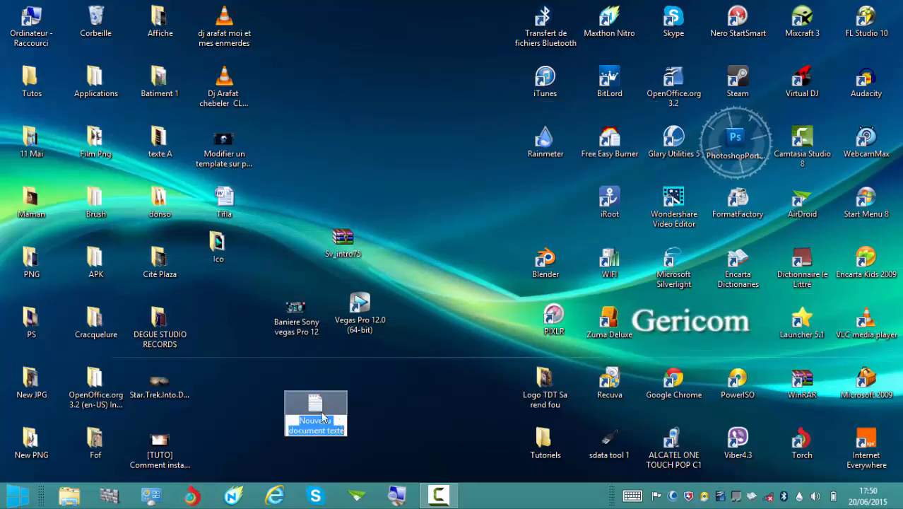
pyautogui.click(318, 413)
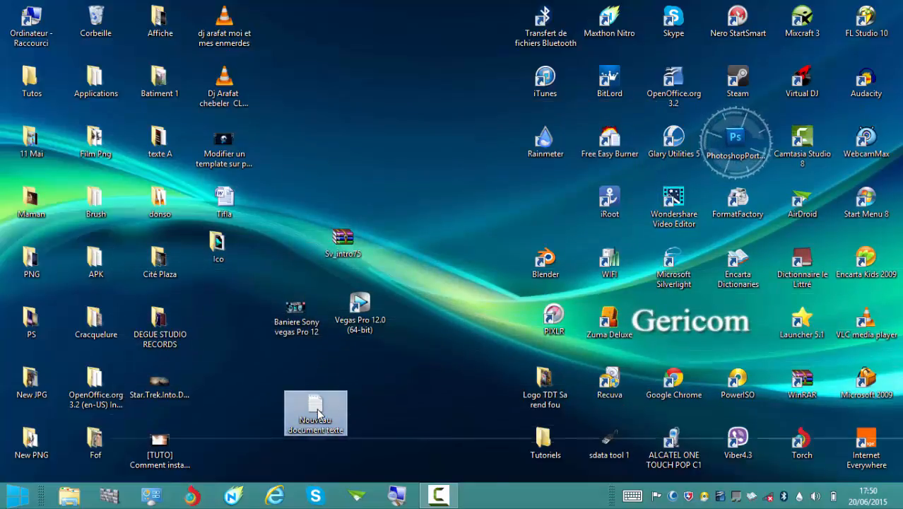
pyautogui.doubleClick(318, 413)
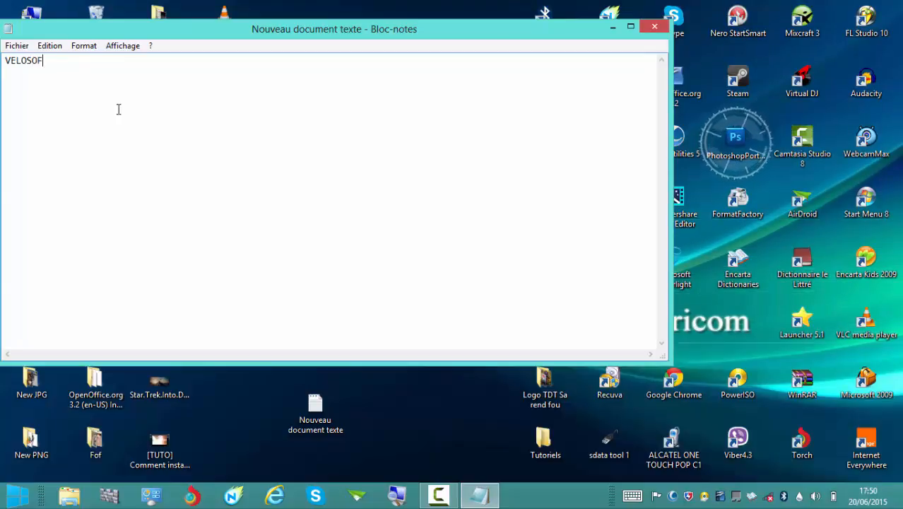
pyautogui.write('Y')
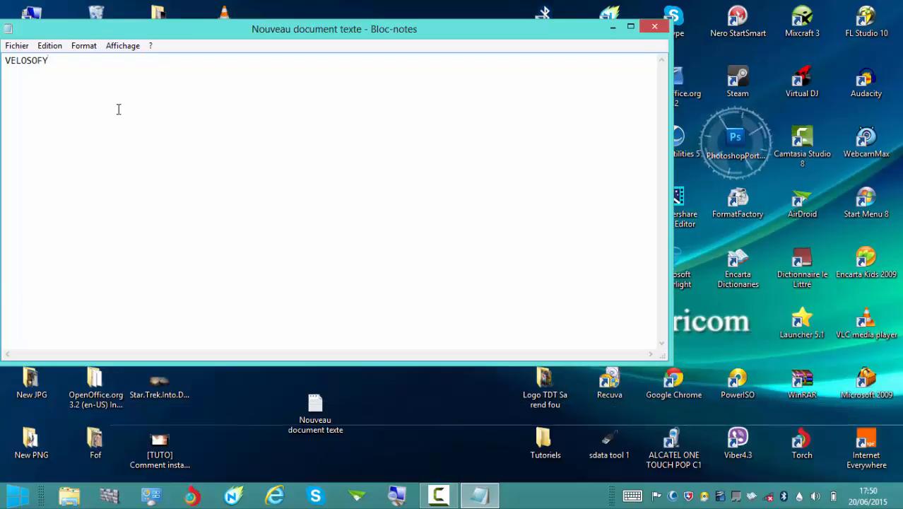
# Set the Notepad font to Cooper, style Noir, size 48.
pyautogui.click(17, 45)
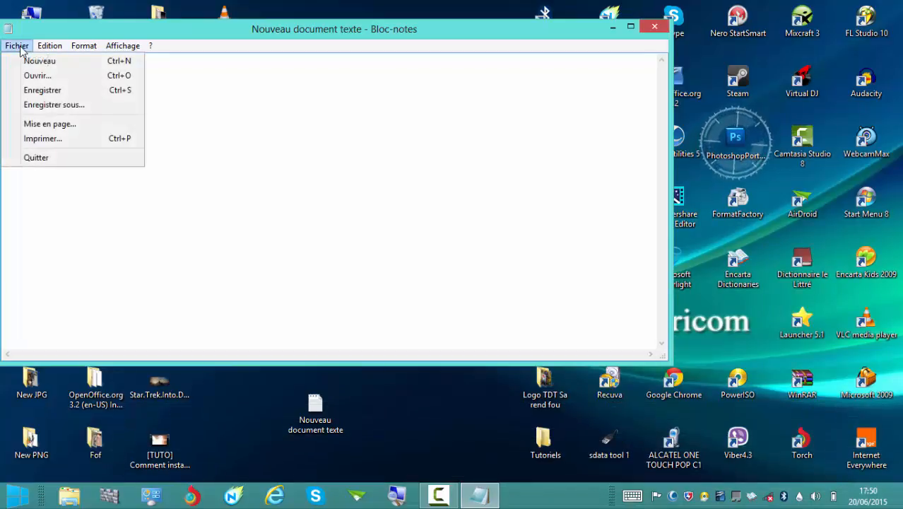
pyautogui.moveTo(49, 46)
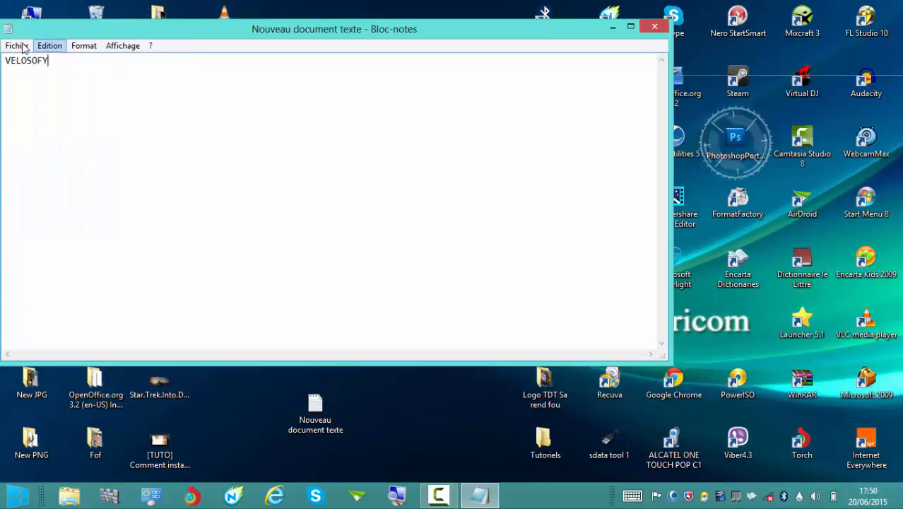
pyautogui.moveTo(86, 51)
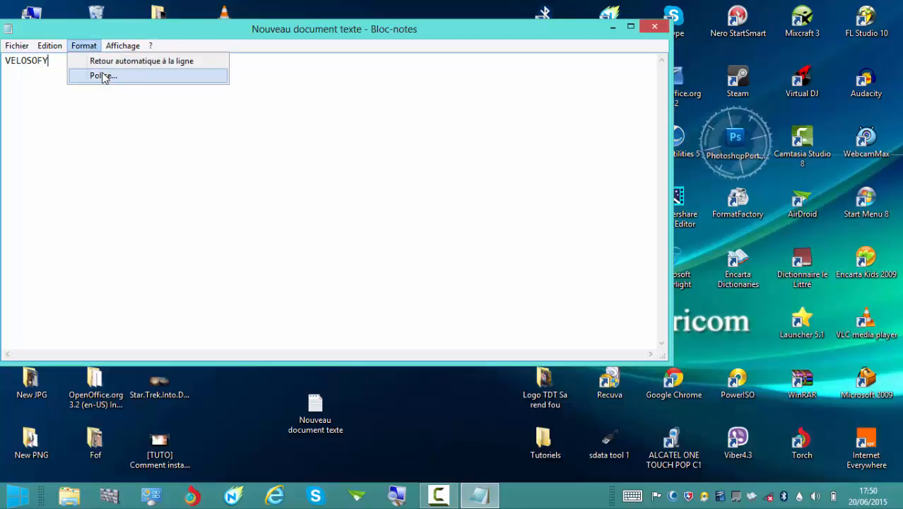
pyautogui.click(104, 75)
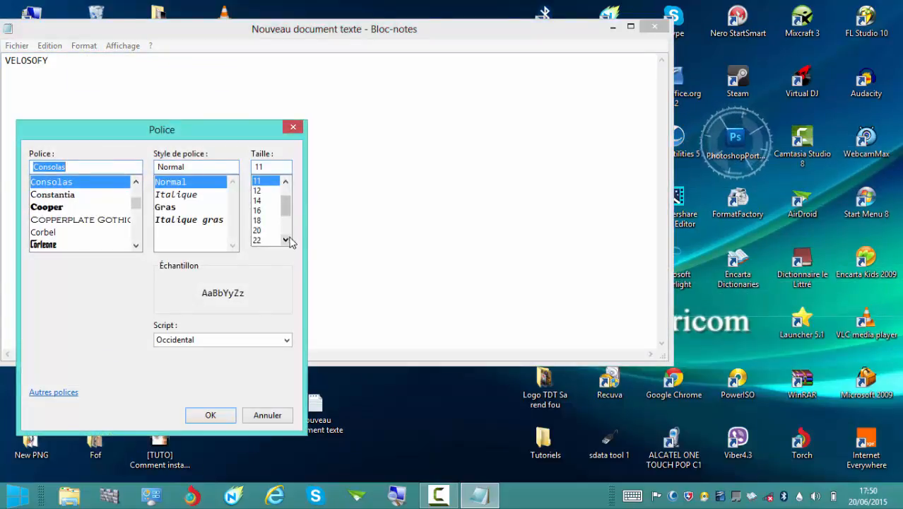
pyautogui.moveTo(287, 214); pyautogui.dragTo(284, 228)
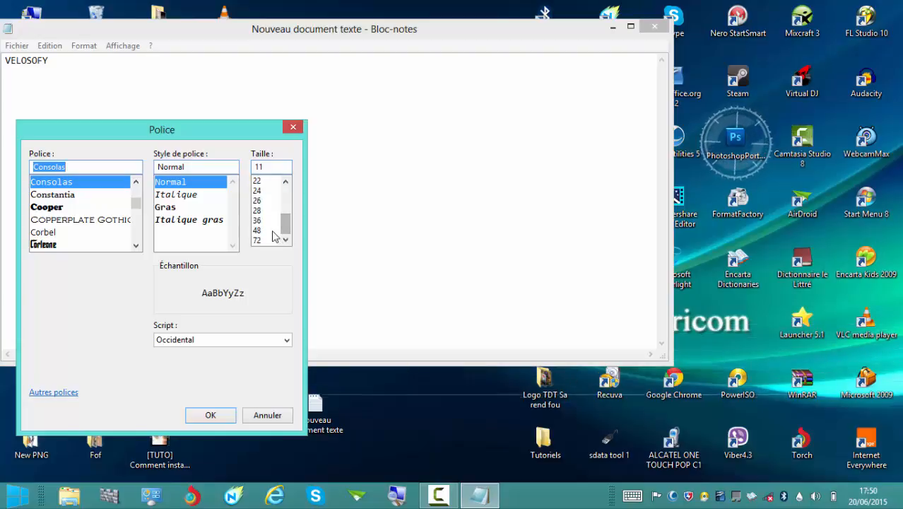
pyautogui.click(273, 231)
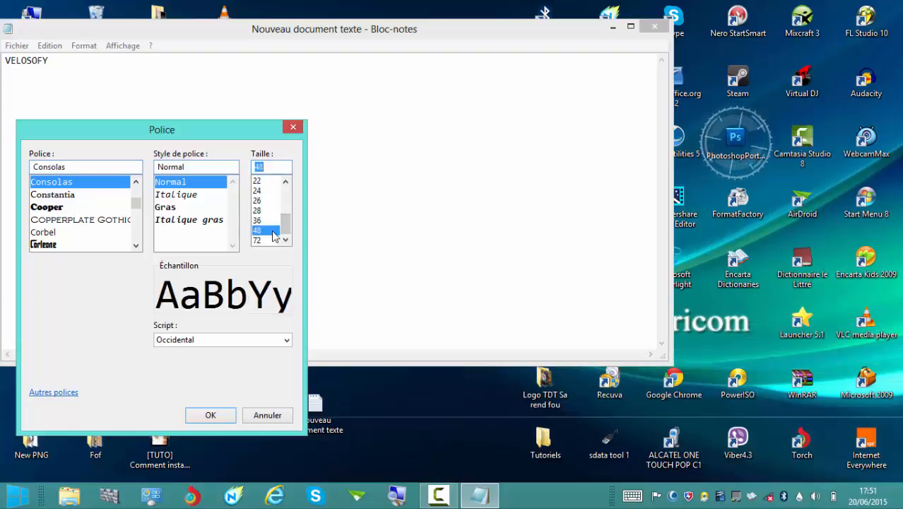
pyautogui.click(47, 207)
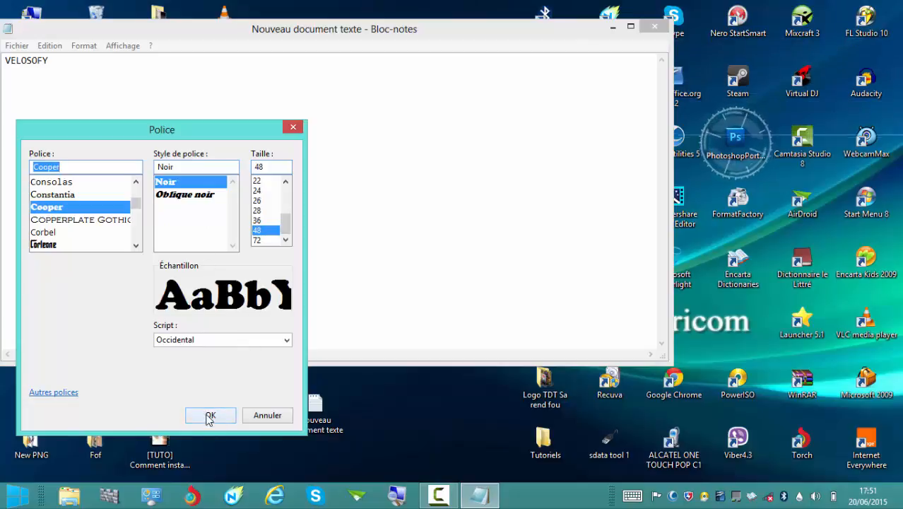
pyautogui.click(210, 416)
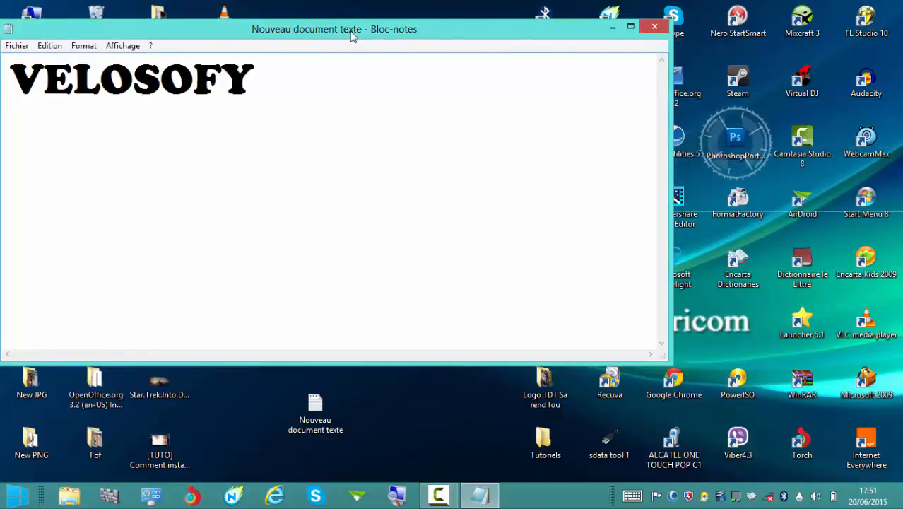
# Shrink the Notepad window to fit around the word VELOSOFY, move it toward the middle of the desktop, and minimize it.
pyautogui.moveTo(352, 33); pyautogui.dragTo(439, 64)
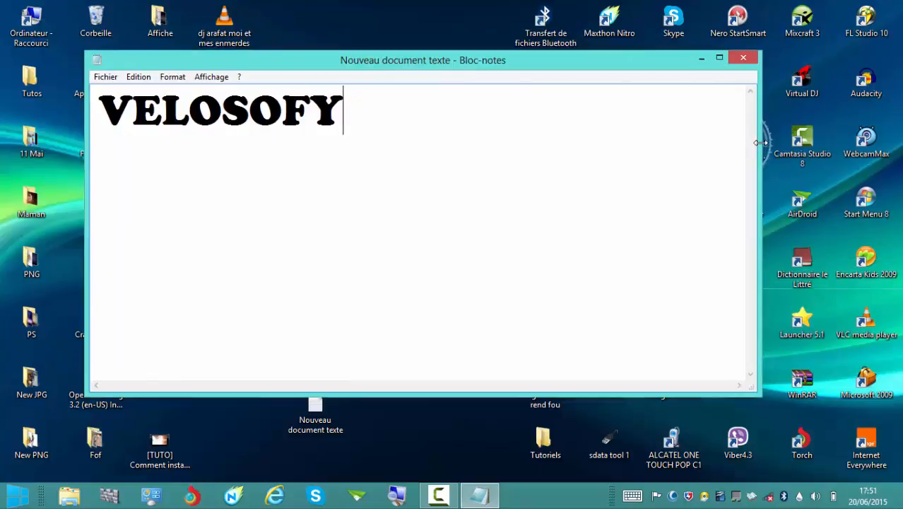
pyautogui.moveTo(761, 142); pyautogui.dragTo(380, 145)
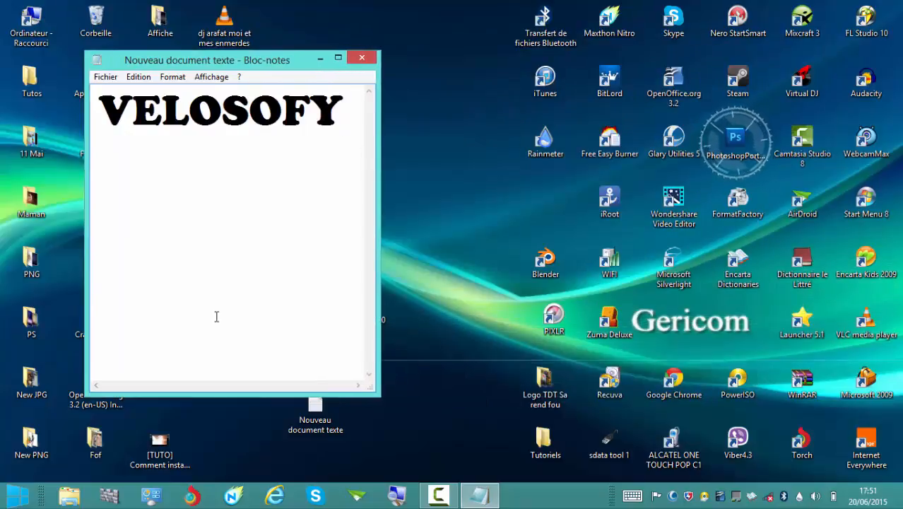
pyautogui.moveTo(210, 393); pyautogui.dragTo(243, 151)
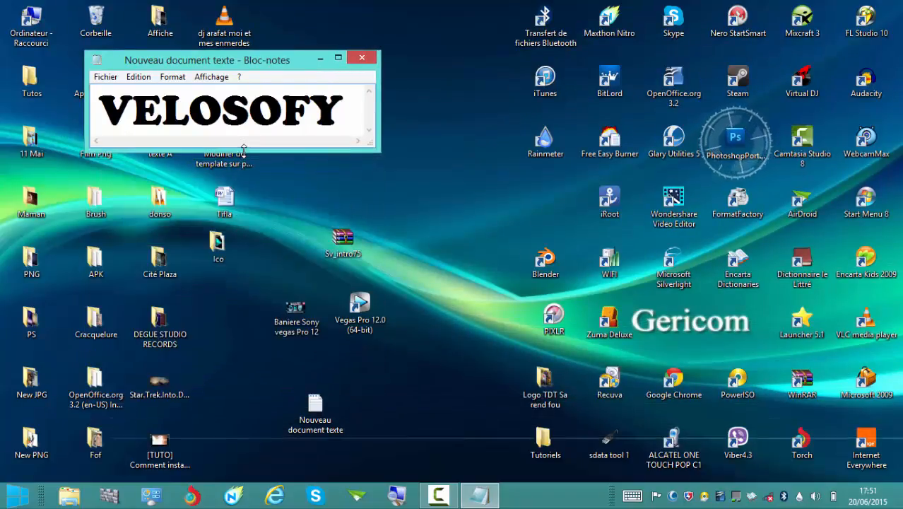
pyautogui.moveTo(279, 62); pyautogui.dragTo(444, 85)
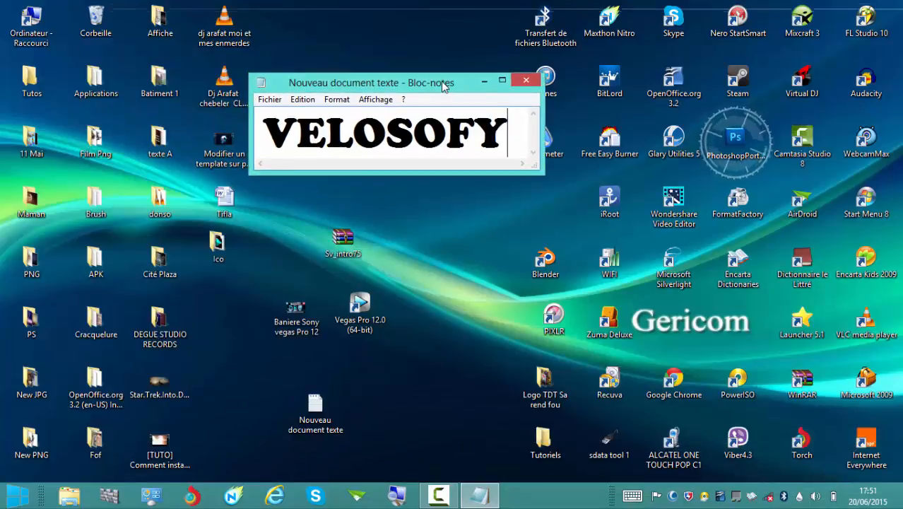
pyautogui.click(484, 81)
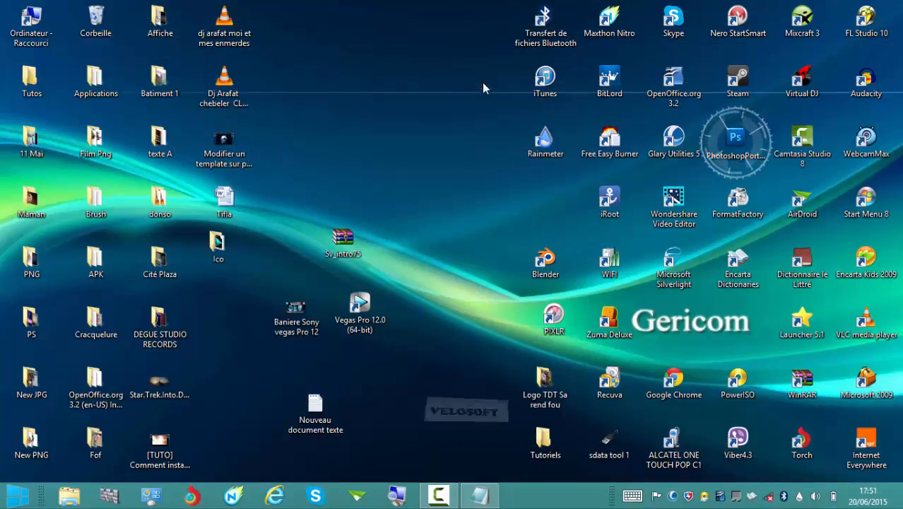
# Extract the Sv_intro75 archive on the desktop into its own Sv_intro75 folder.
pyautogui.moveTo(393, 215); pyautogui.dragTo(295, 255)
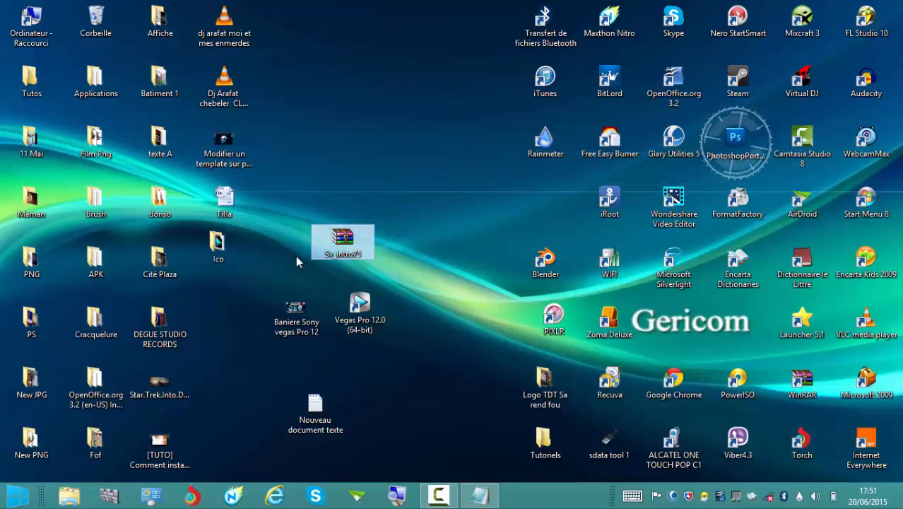
pyautogui.click(406, 222)
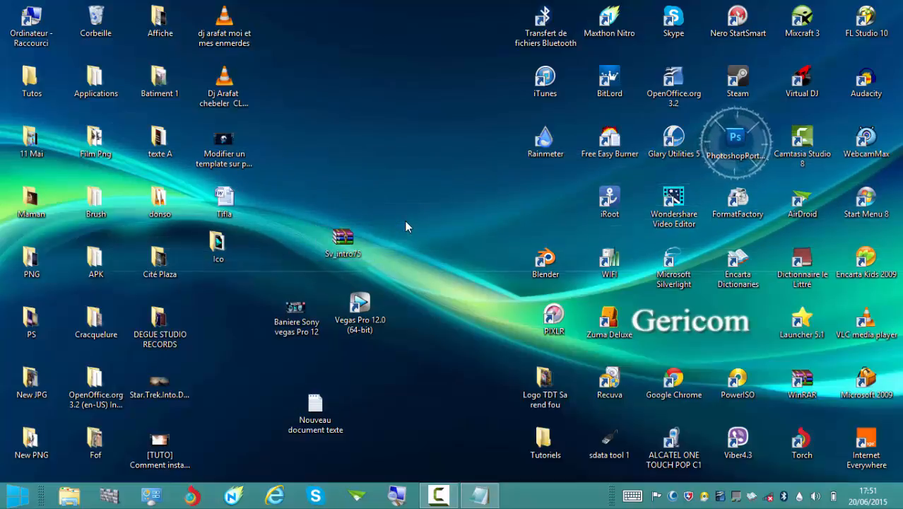
pyautogui.click(347, 244)
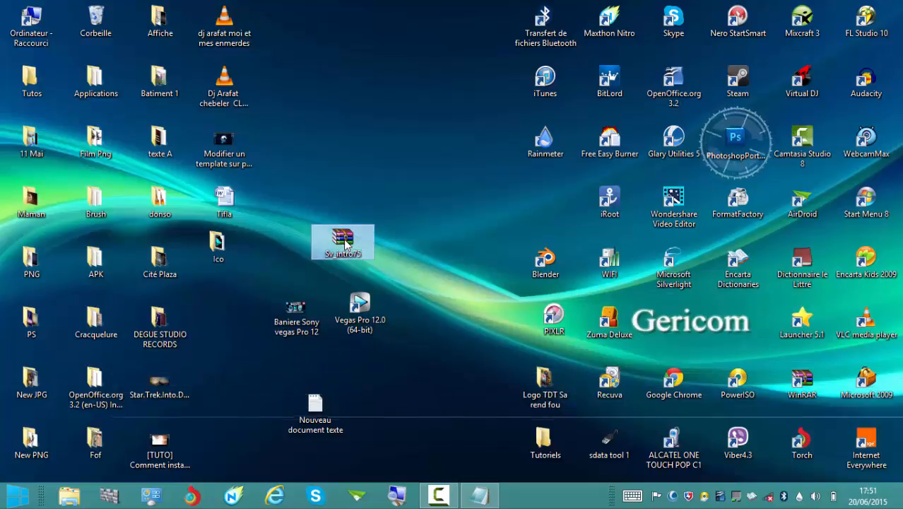
pyautogui.rightClick(344, 245)
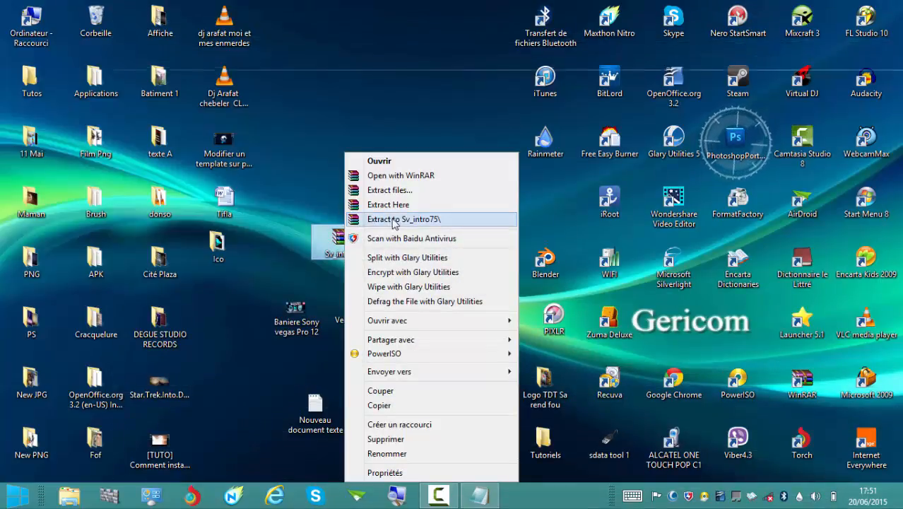
pyautogui.click(417, 223)
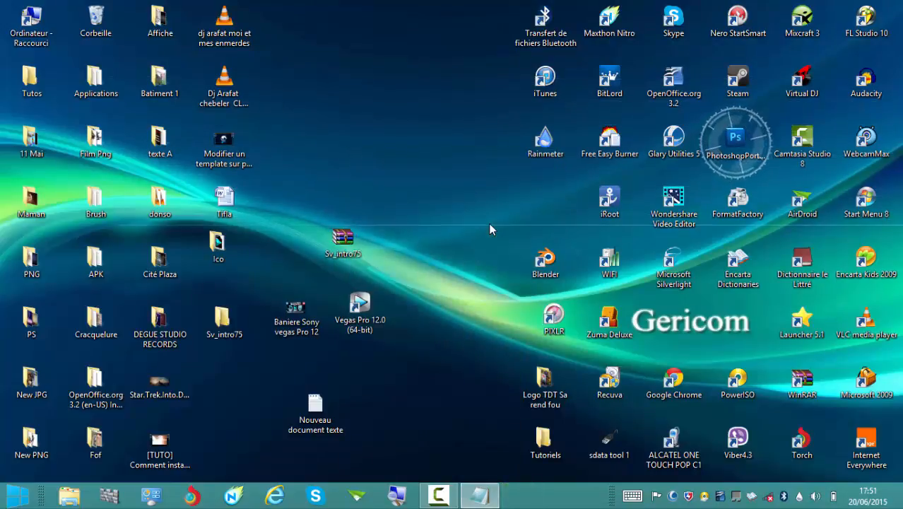
# Move the extracted Sv_intro75 folder on the desktop so it sits directly beside the Sv_intro75 archive.
pyautogui.moveTo(224, 319); pyautogui.dragTo(304, 262)
pyautogui.click(425, 260)
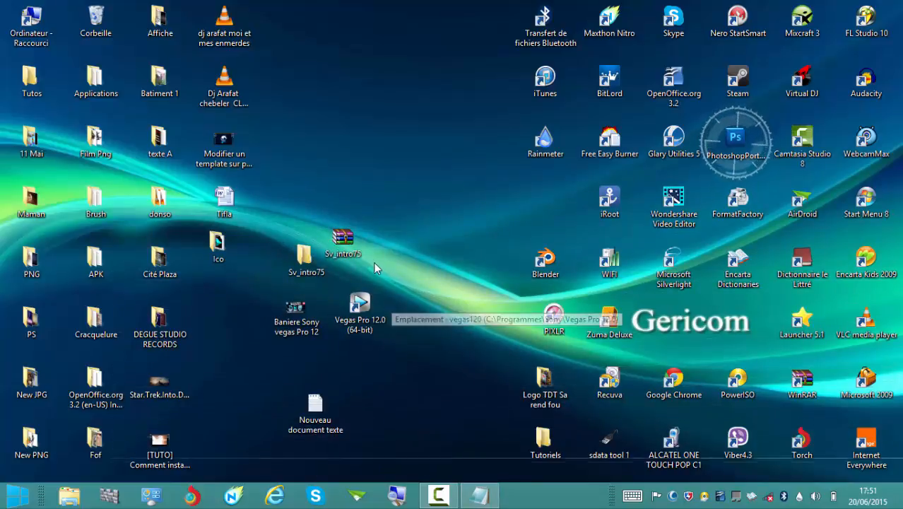
pyautogui.click(305, 258)
pyautogui.moveTo(304, 258); pyautogui.dragTo(293, 243)
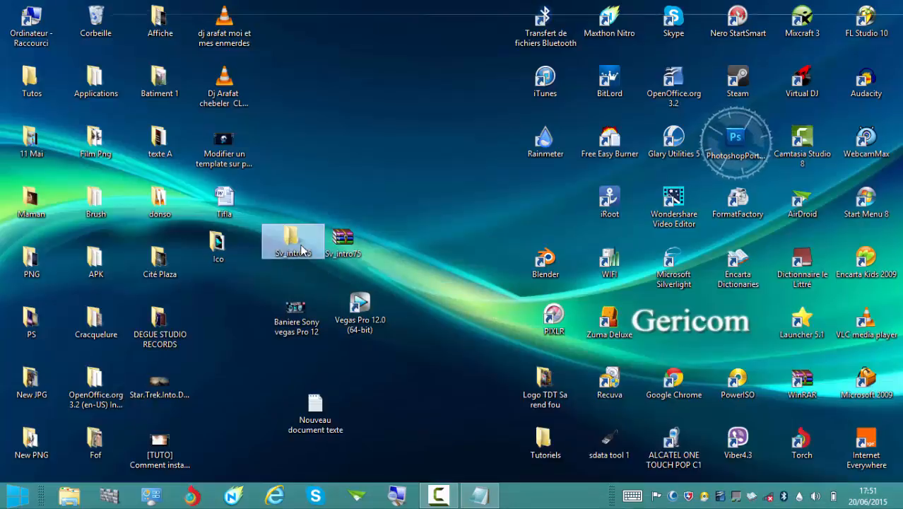
pyautogui.click(402, 267)
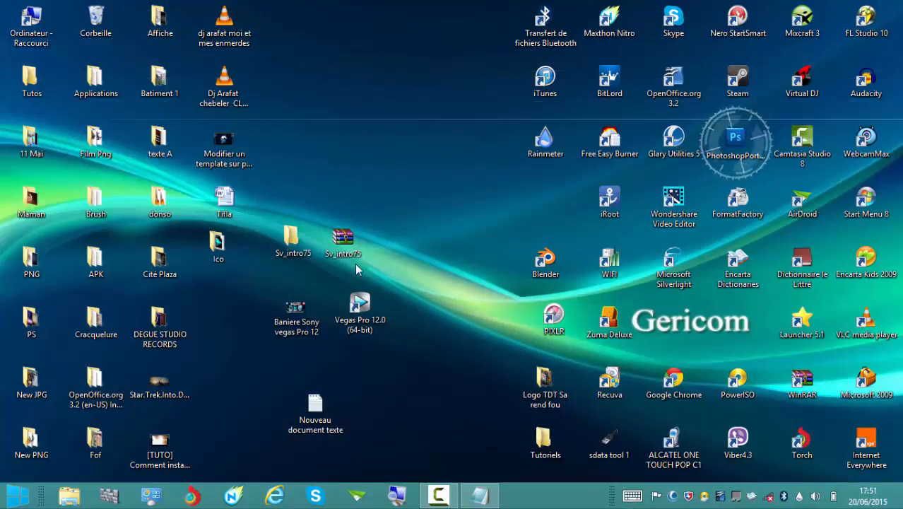
# Open the project file "OPEN TO EDIT! by V2GX" from the Sv_intro75 folder in Vegas Pro and close the folder window.
pyautogui.click(302, 242)
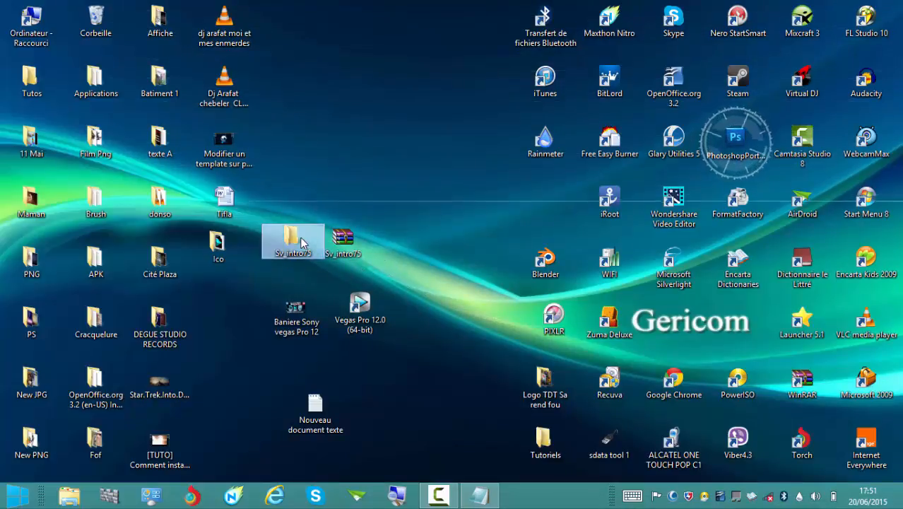
pyautogui.doubleClick(302, 242)
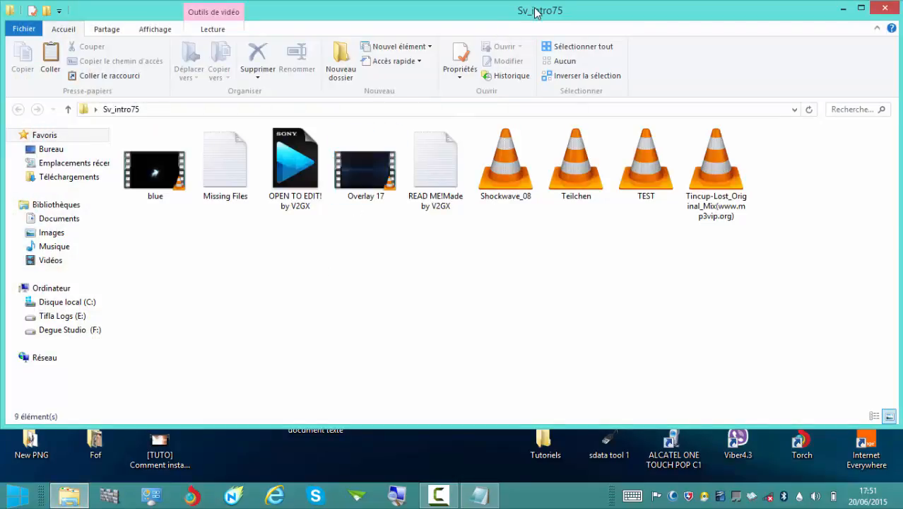
pyautogui.moveTo(536, 8); pyautogui.dragTo(902, 10)
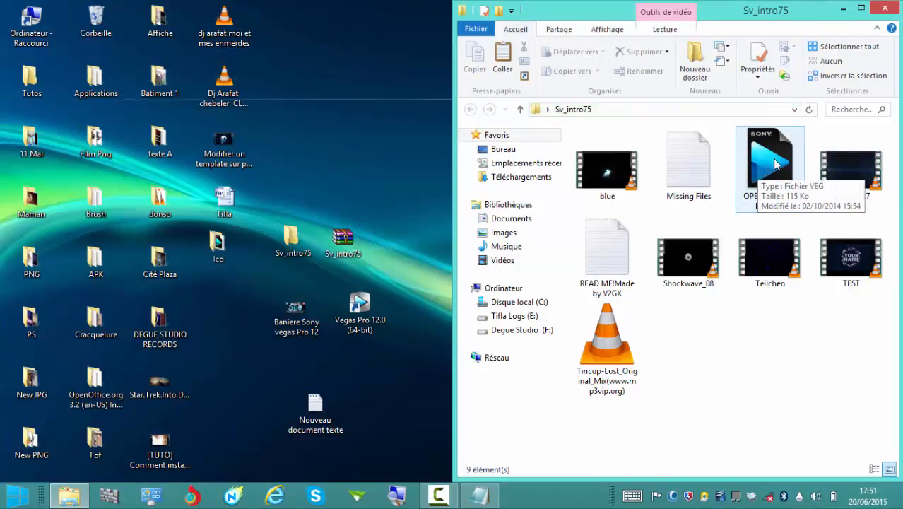
pyautogui.click(775, 164)
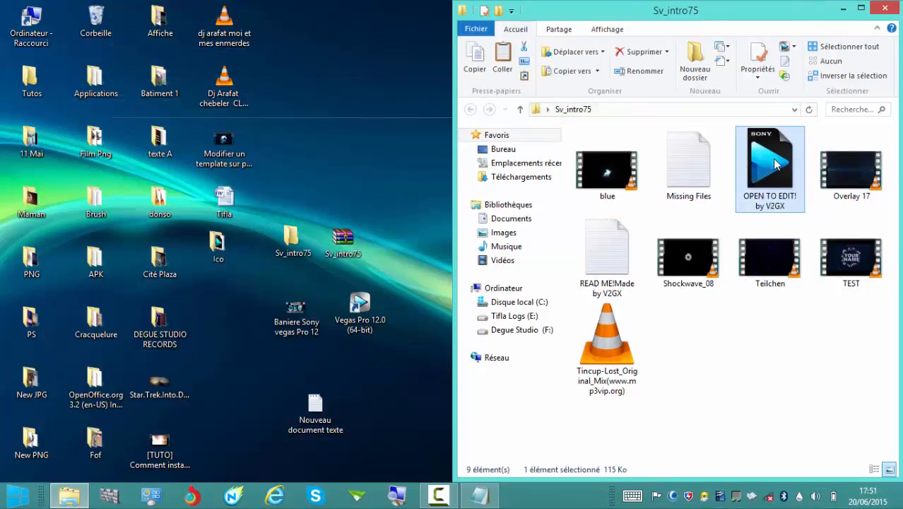
pyautogui.click(886, 8)
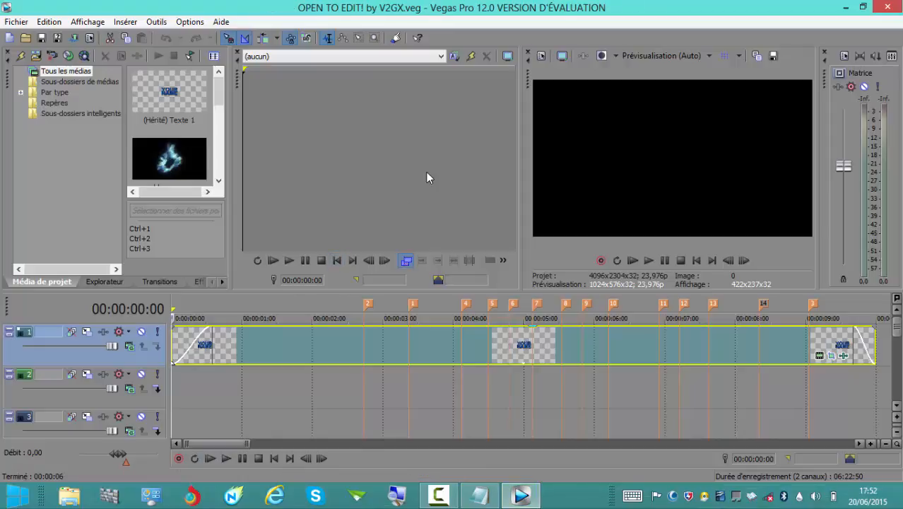
# Play the intro template in the preview, pause it, and look through the timeline tracks down to the audio track.
pyautogui.click(648, 261)
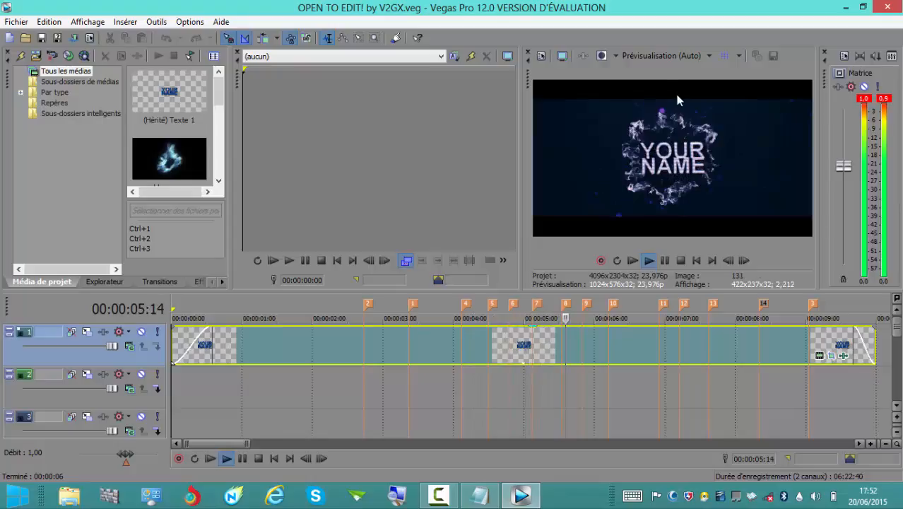
pyautogui.click(666, 261)
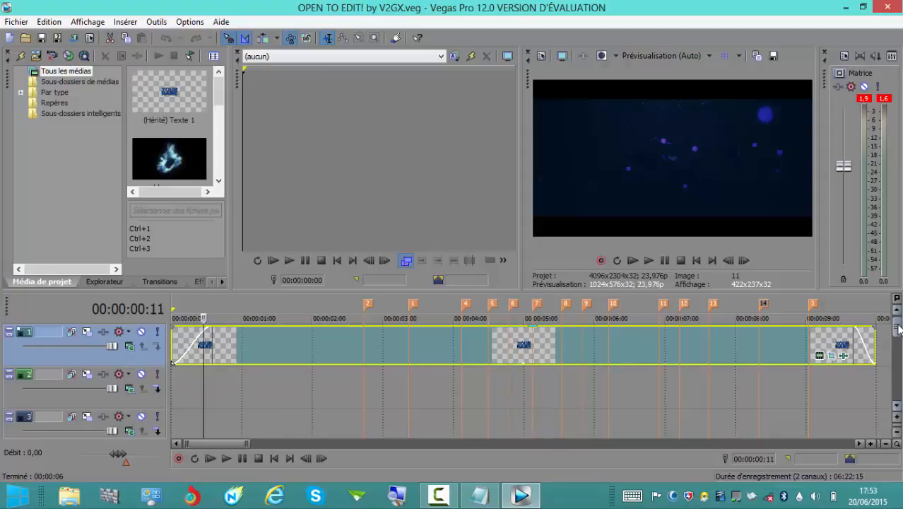
pyautogui.moveTo(900, 335); pyautogui.dragTo(900, 381)
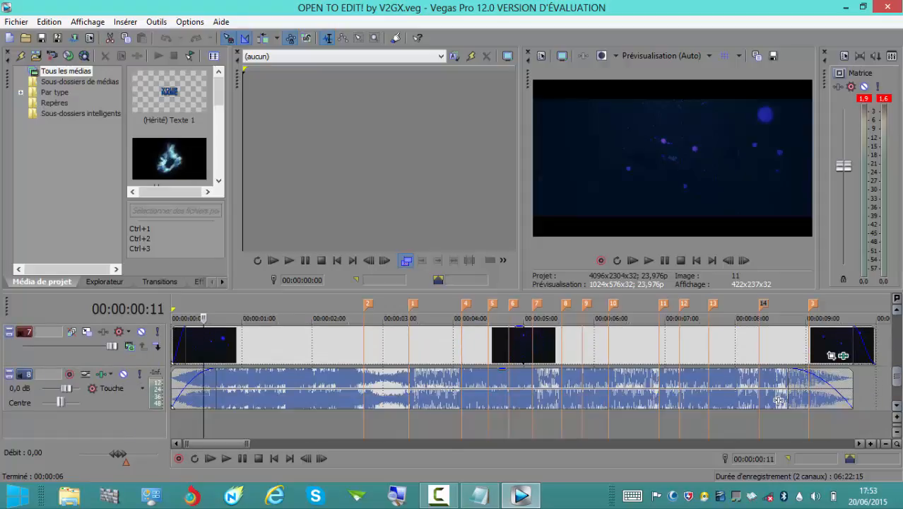
pyautogui.moveTo(896, 380); pyautogui.dragTo(899, 335)
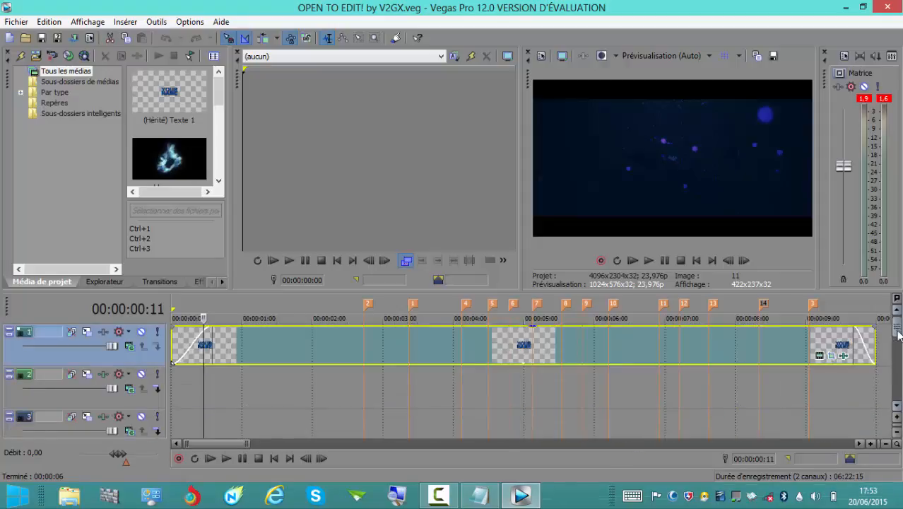
# Open the generated text media on track 1 for editing and replace the word YOUR with TIFLA DJACK.
pyautogui.rightClick(196, 346)
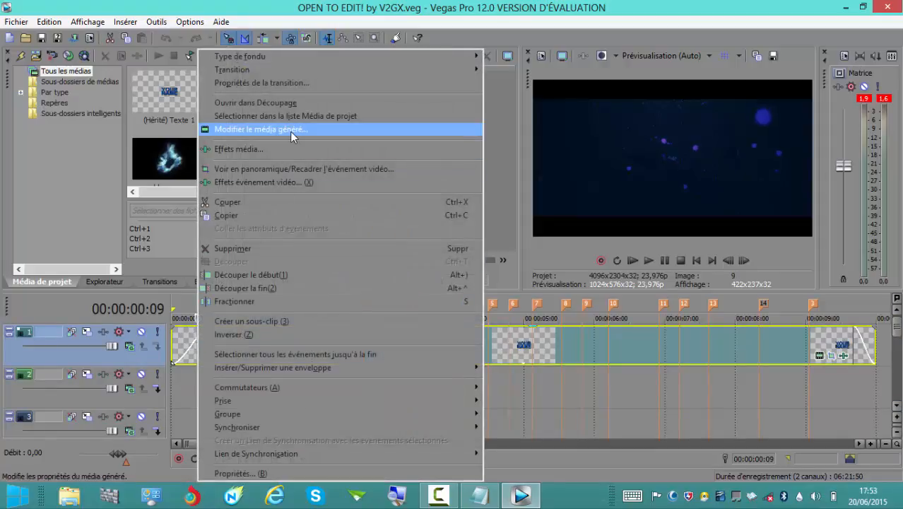
pyautogui.click(184, 341)
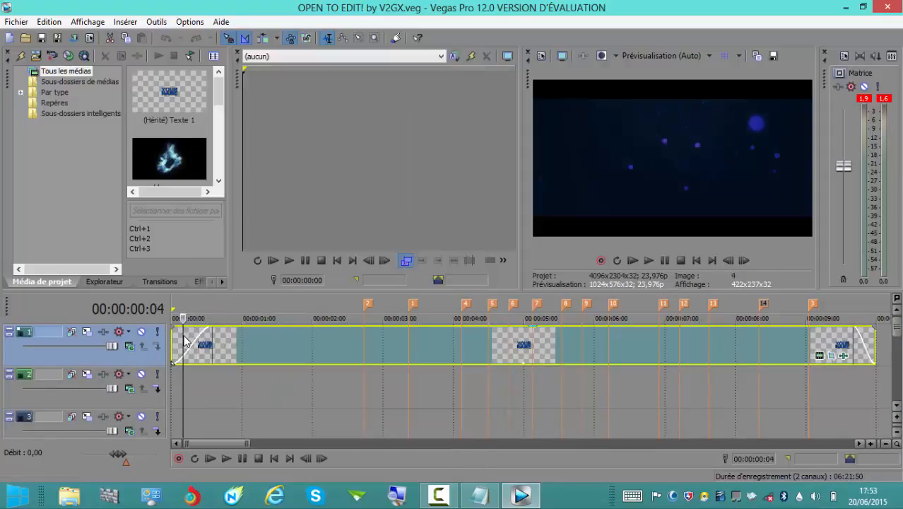
pyautogui.rightClick(224, 346)
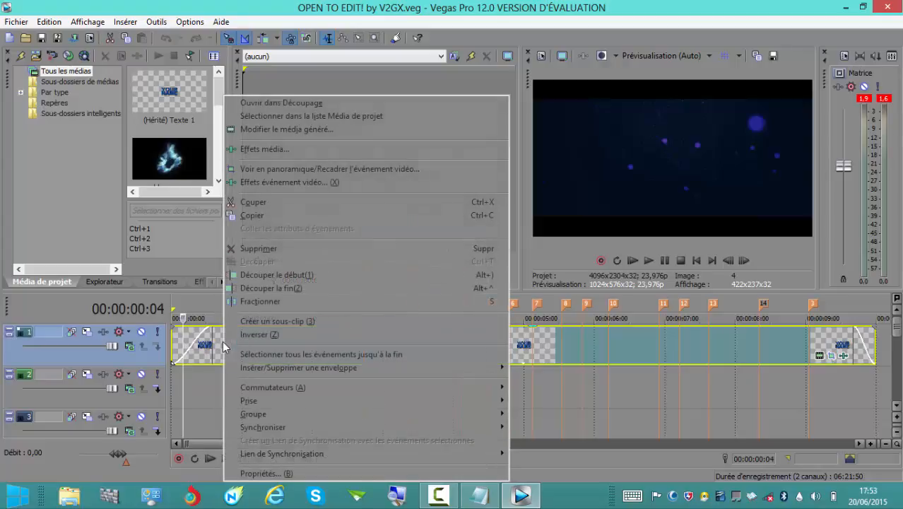
pyautogui.click(327, 133)
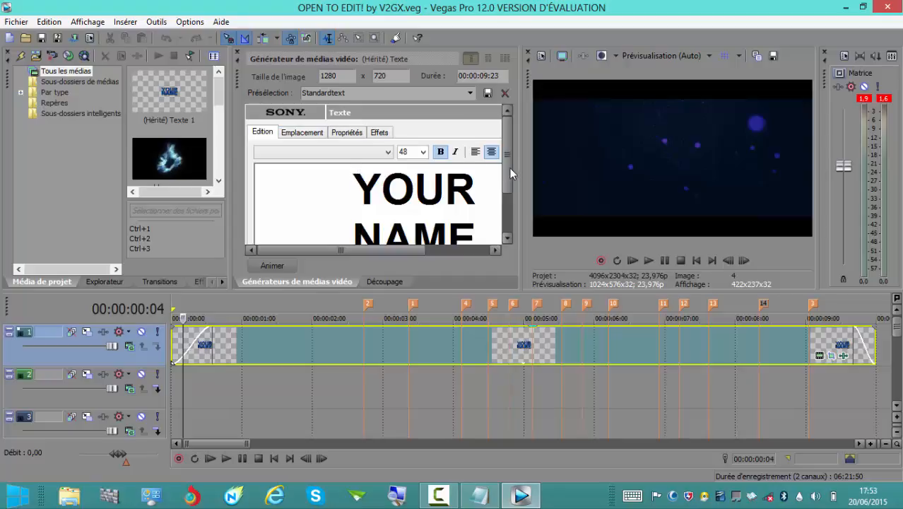
pyautogui.moveTo(509, 168); pyautogui.dragTo(508, 192)
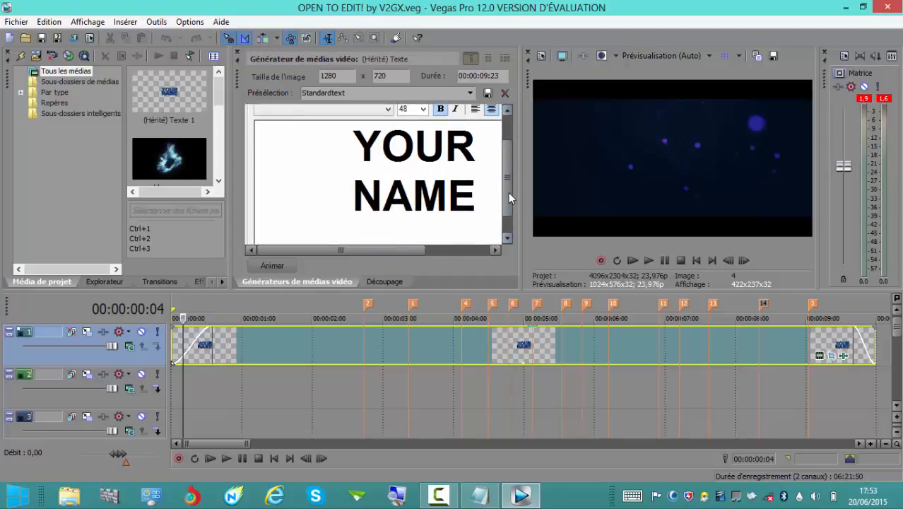
pyautogui.moveTo(354, 135); pyautogui.dragTo(481, 160)
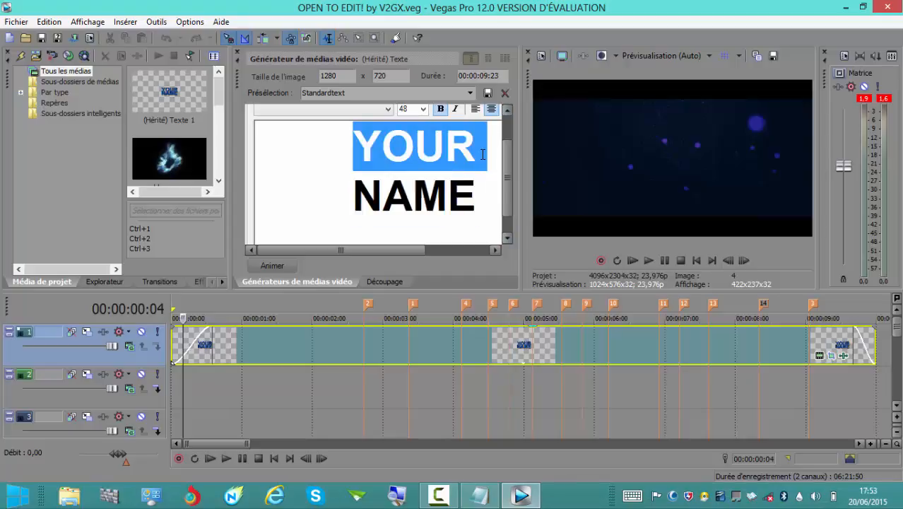
pyautogui.write('TIFLA ')
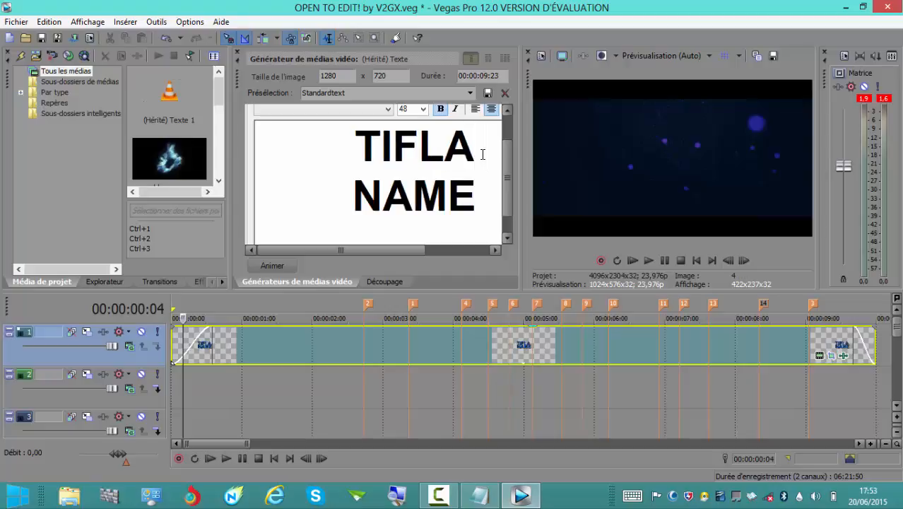
pyautogui.write('D')
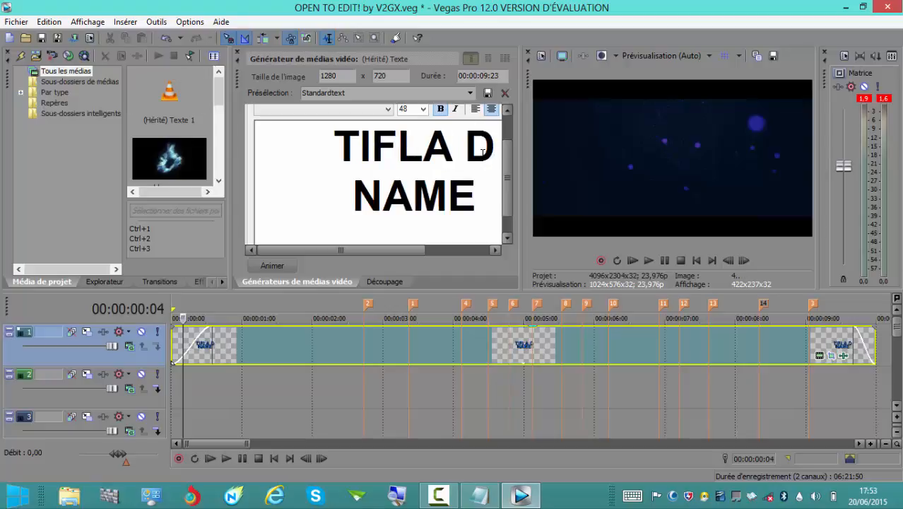
pyautogui.write('JACK')
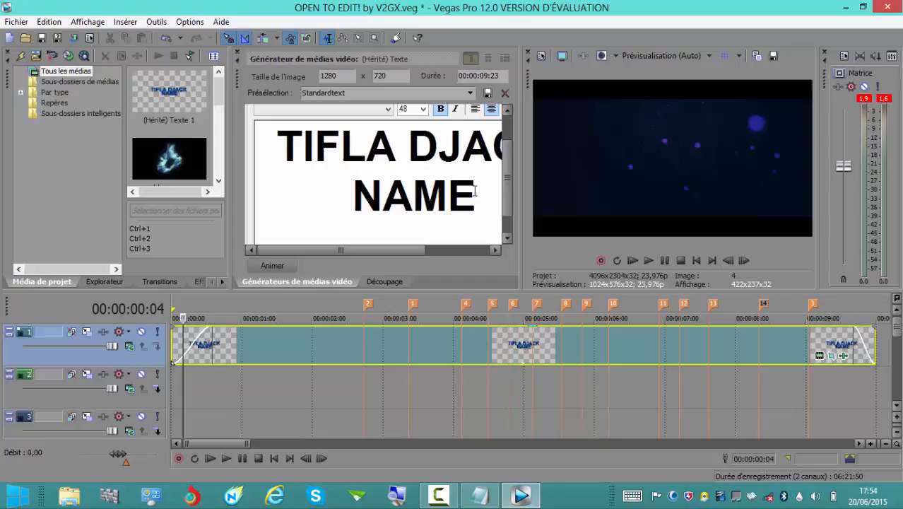
# Replace the word NAME on the second line of the generated text with TUTORIELS.
pyautogui.moveTo(475, 191); pyautogui.dragTo(360, 194)
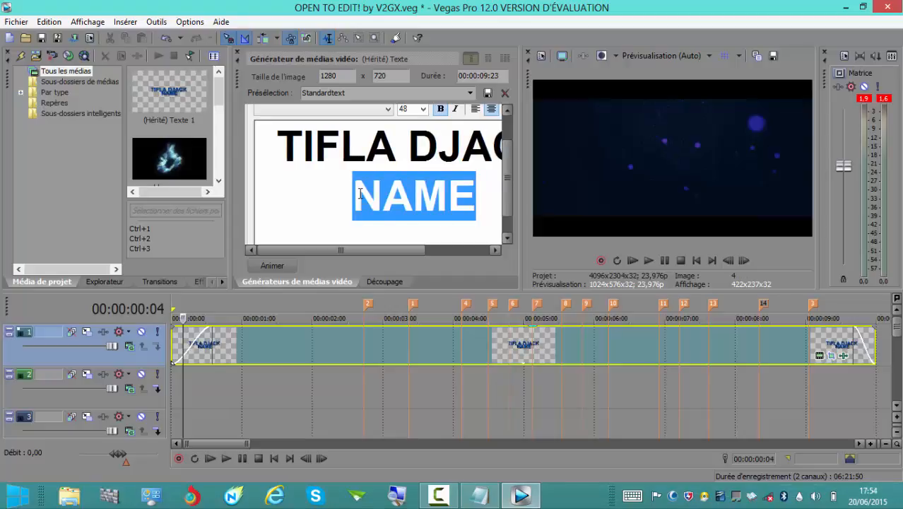
pyautogui.write('TUTO')
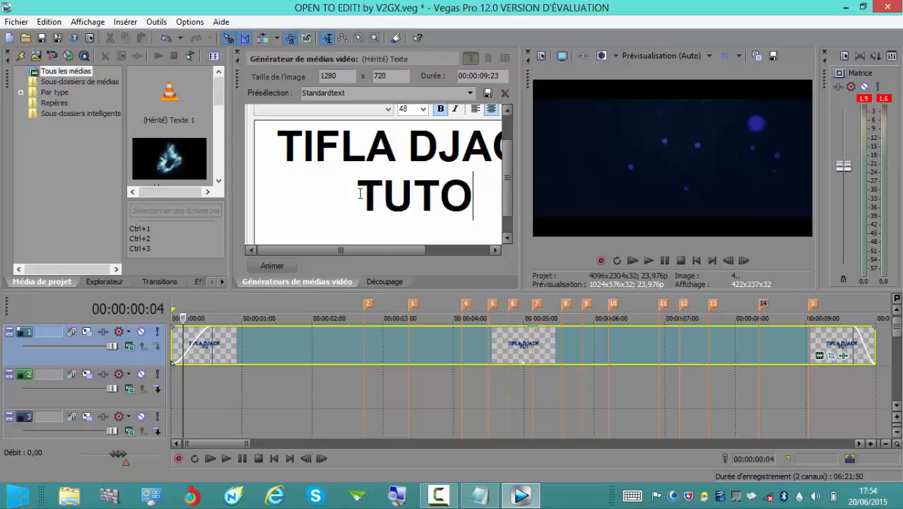
pyautogui.write('RIELS')
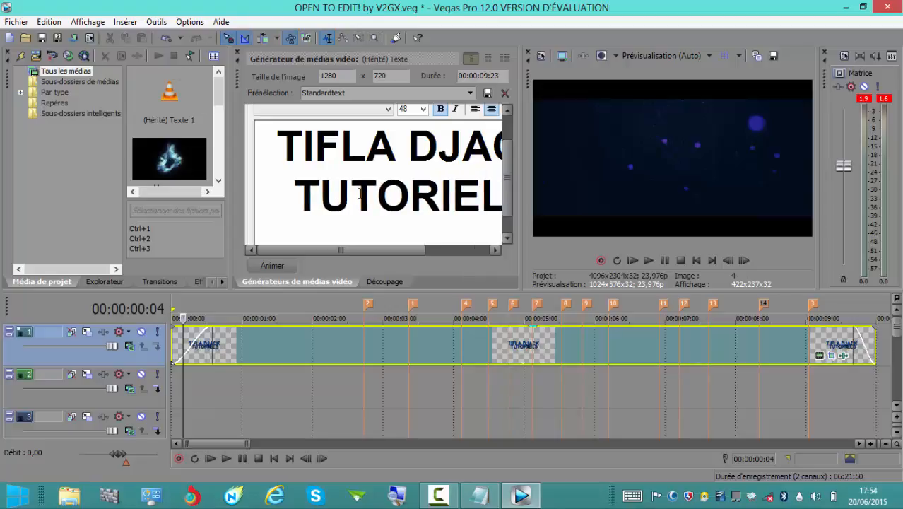
# Set the font of the generated title text to Cooper Black.
pyautogui.moveTo(325, 248); pyautogui.dragTo(351, 247)
pyautogui.moveTo(507, 190); pyautogui.dragTo(516, 135)
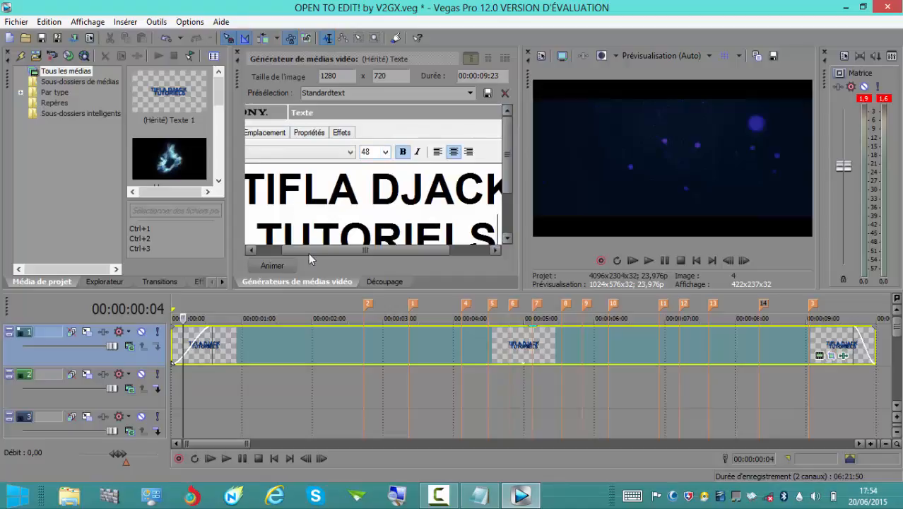
pyautogui.moveTo(311, 248); pyautogui.dragTo(286, 248)
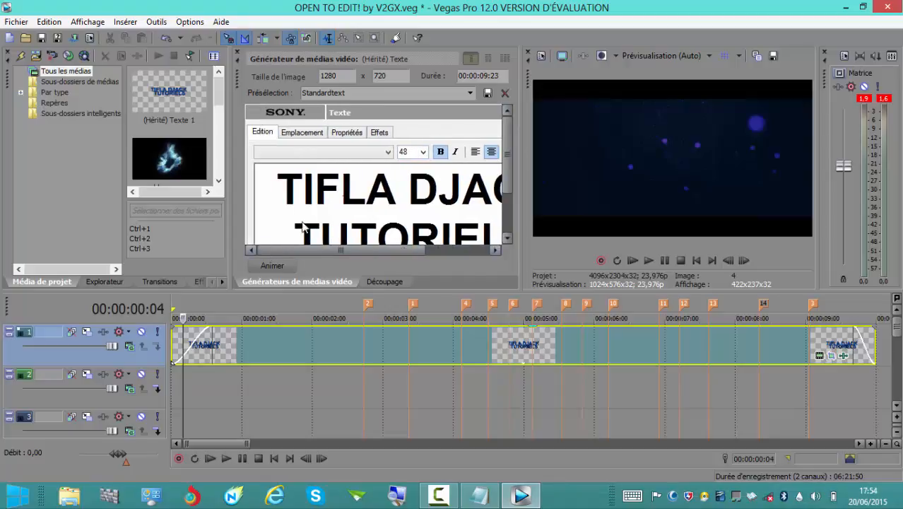
pyautogui.click(387, 154)
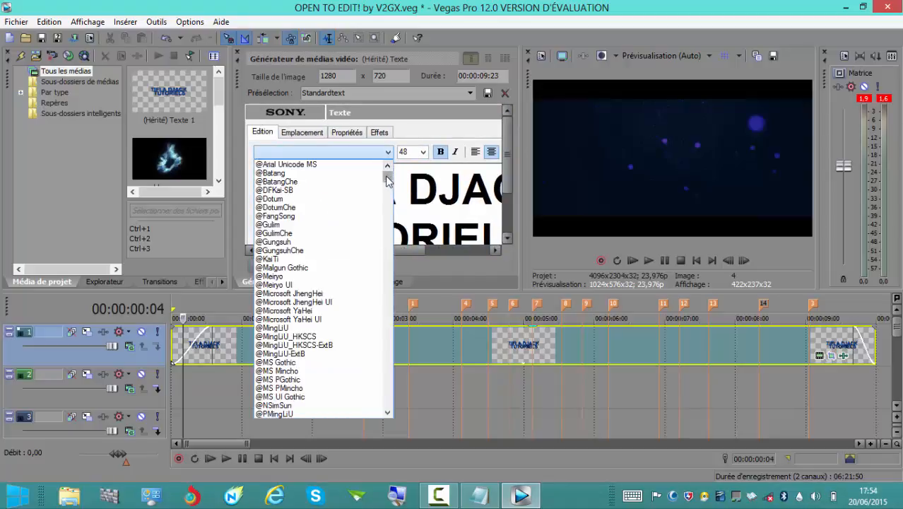
pyautogui.moveTo(387, 181); pyautogui.dragTo(387, 196)
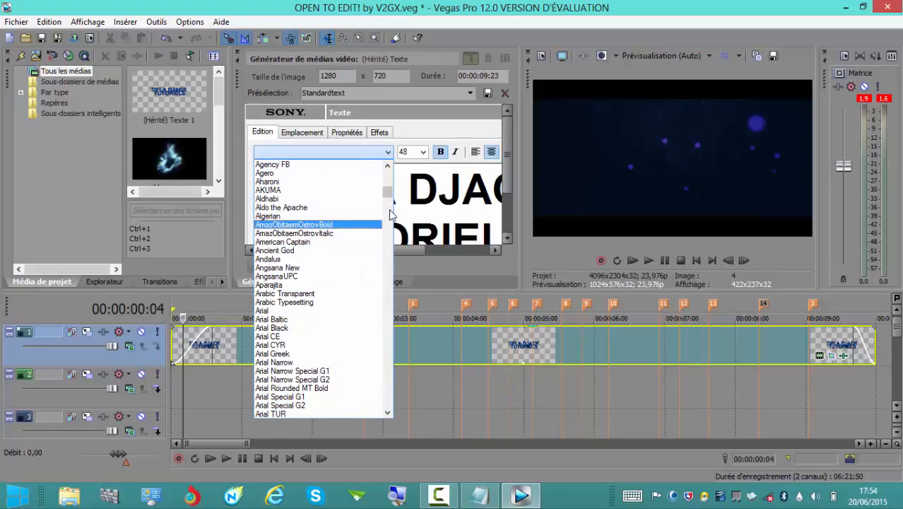
pyautogui.moveTo(387, 190); pyautogui.dragTo(389, 242)
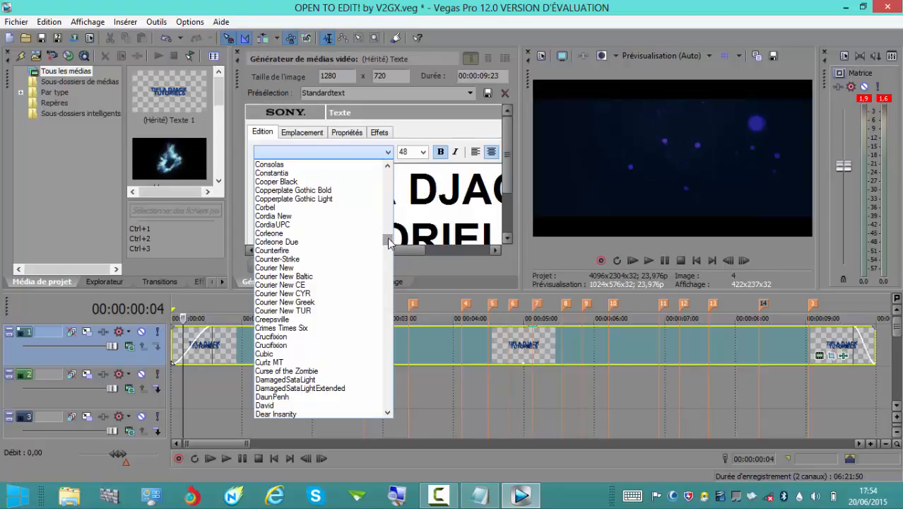
pyautogui.moveTo(388, 241); pyautogui.dragTo(387, 234)
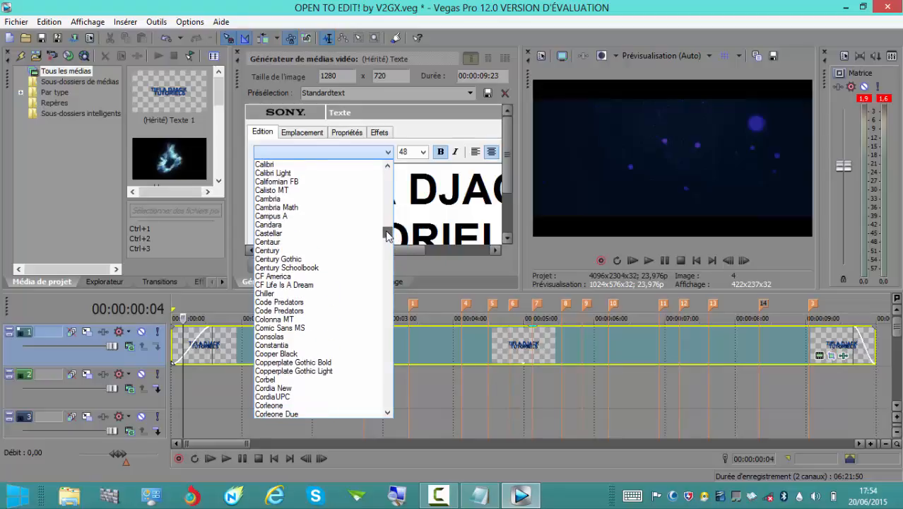
pyautogui.click(301, 355)
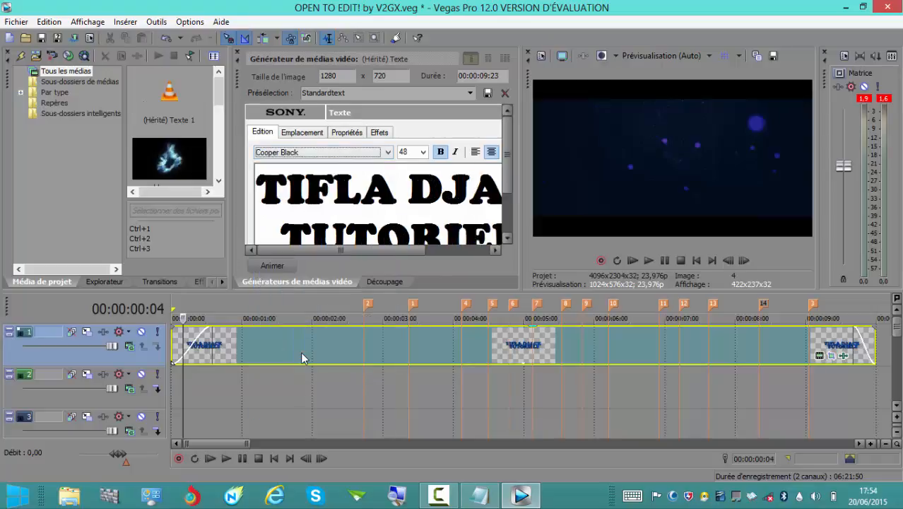
# Play the intro from near its start to check the edited title, and pause at 00:00:02:00.
pyautogui.click(649, 260)
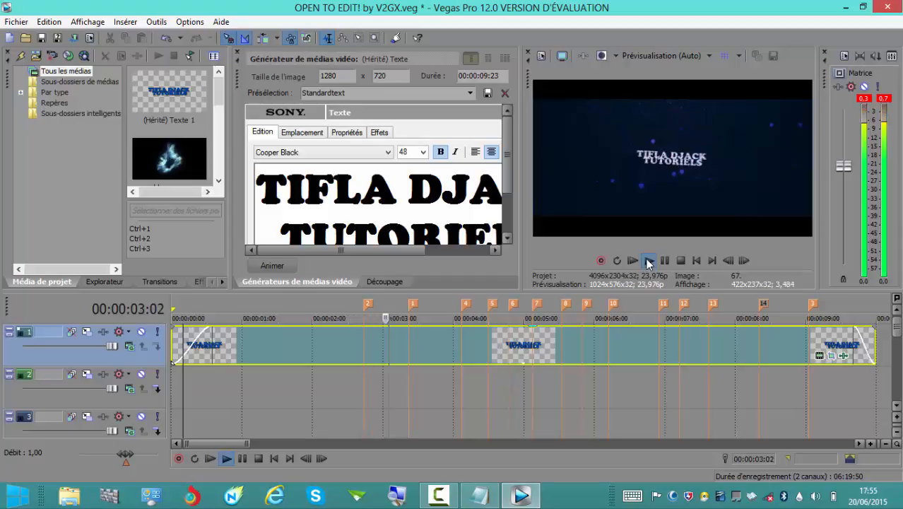
pyautogui.click(648, 262)
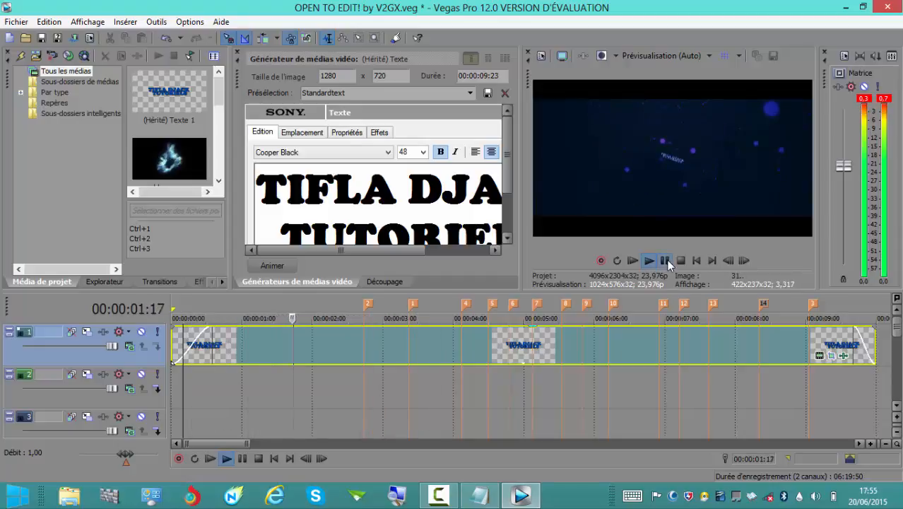
pyautogui.click(666, 261)
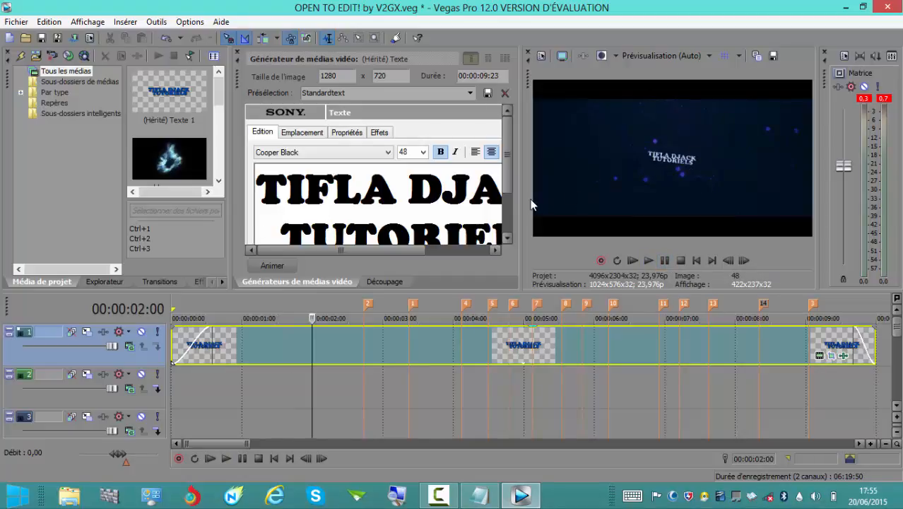
# Change the font of the generated title text to Avengeance Heroic Avenger.
pyautogui.press('Return')
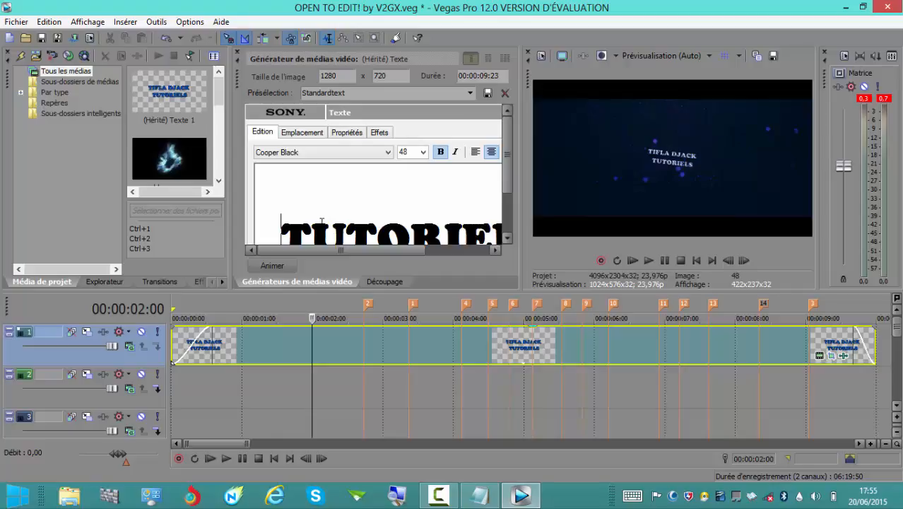
pyautogui.press('BackSpace')
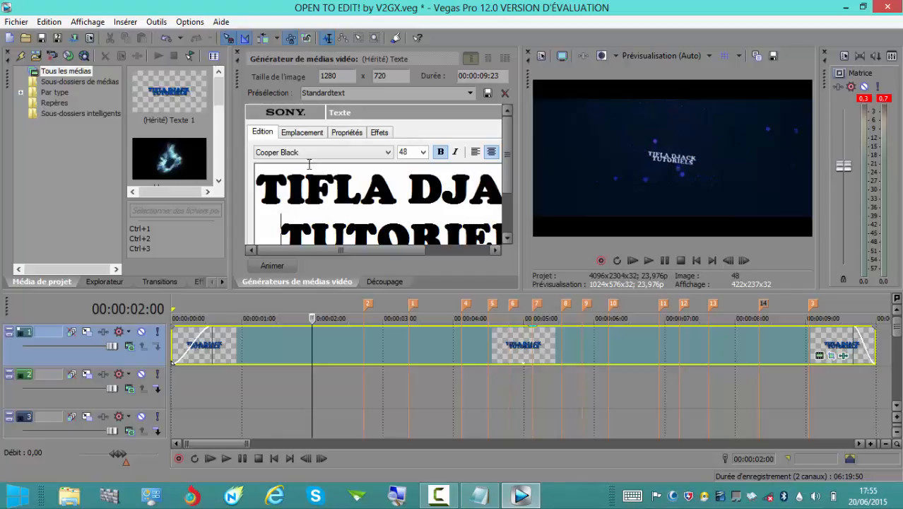
pyautogui.click(388, 152)
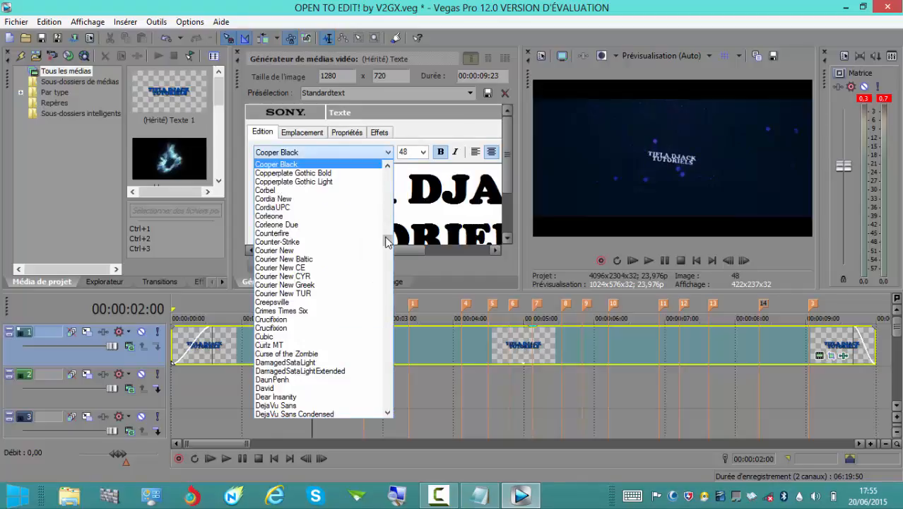
pyautogui.moveTo(388, 241)
pyautogui.mouseDown()
pyautogui.moveTo(389, 270)
pyautogui.moveTo(390, 199)
pyautogui.mouseUp()
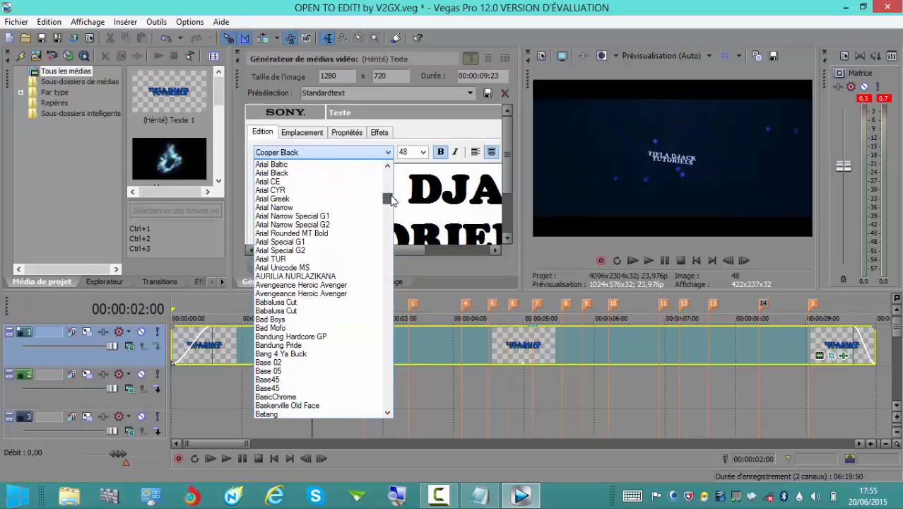
pyautogui.click(321, 285)
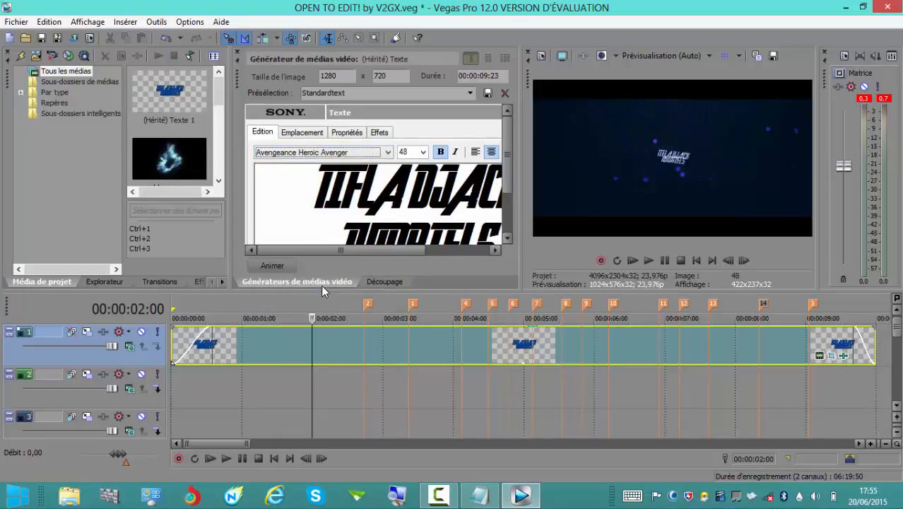
# Insert a blank line above TUTORIELS in the title and add an extra space between TIFLA and DJACK.
pyautogui.click(342, 232)
pyautogui.press('Return')
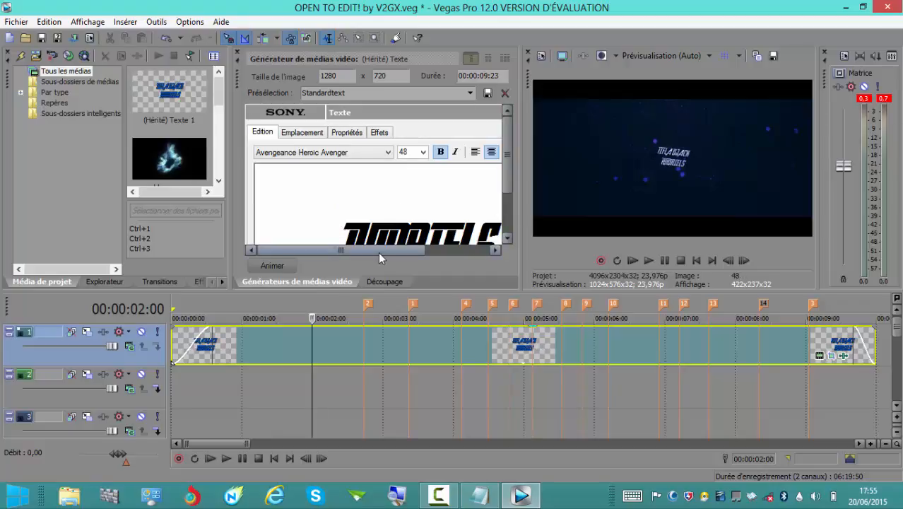
pyautogui.moveTo(378, 252); pyautogui.dragTo(448, 253)
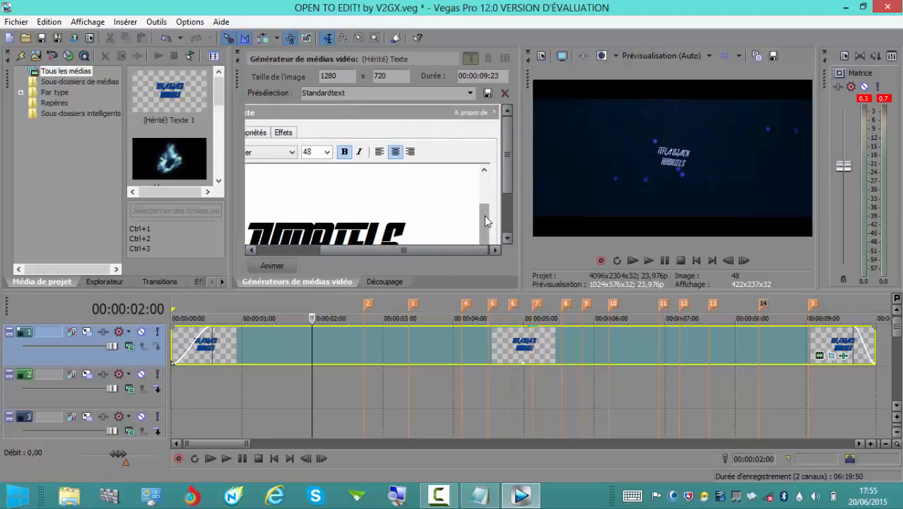
pyautogui.scroll(3, 488, 212)
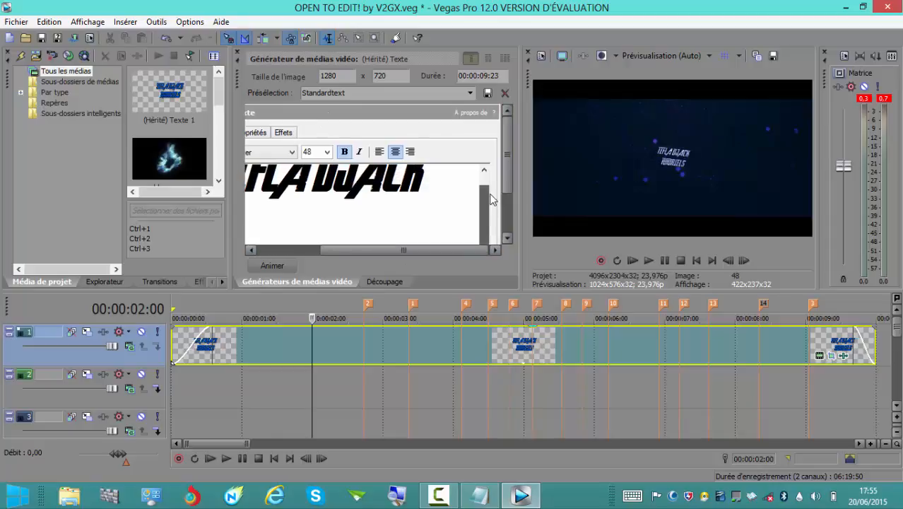
pyautogui.click(310, 196)
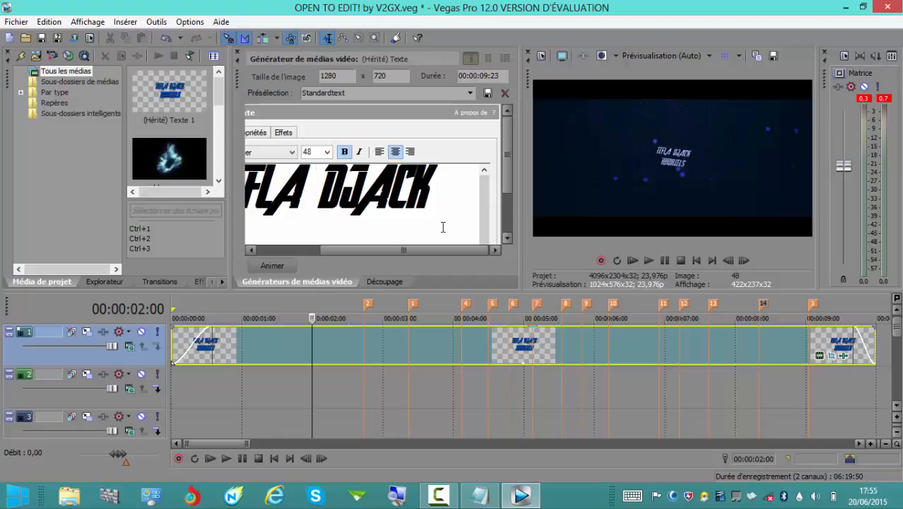
# Set the font size of the generated title text to 60 and show the text generator's keyframe timeline.
pyautogui.click(328, 153)
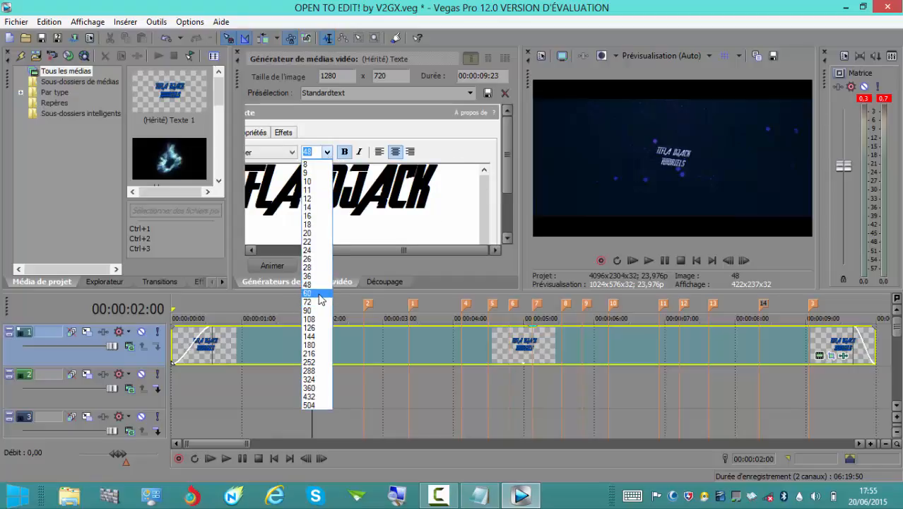
pyautogui.click(320, 294)
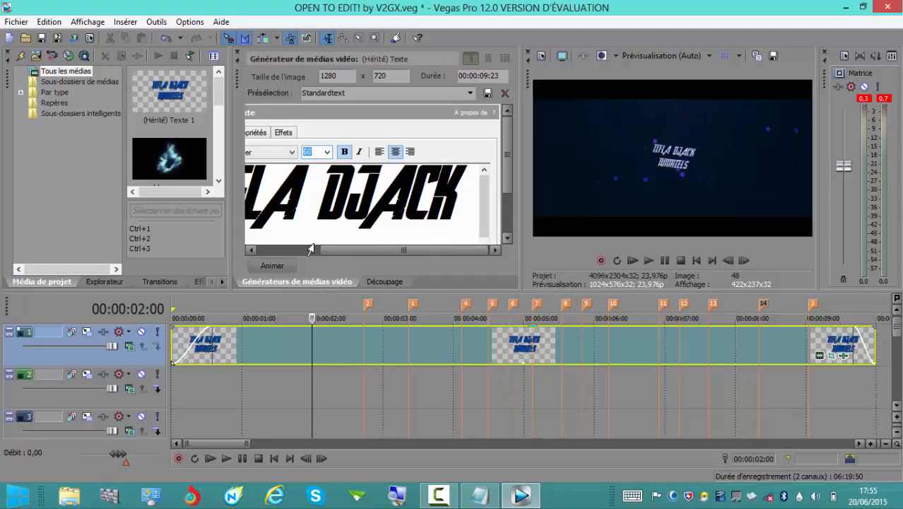
pyautogui.click(272, 266)
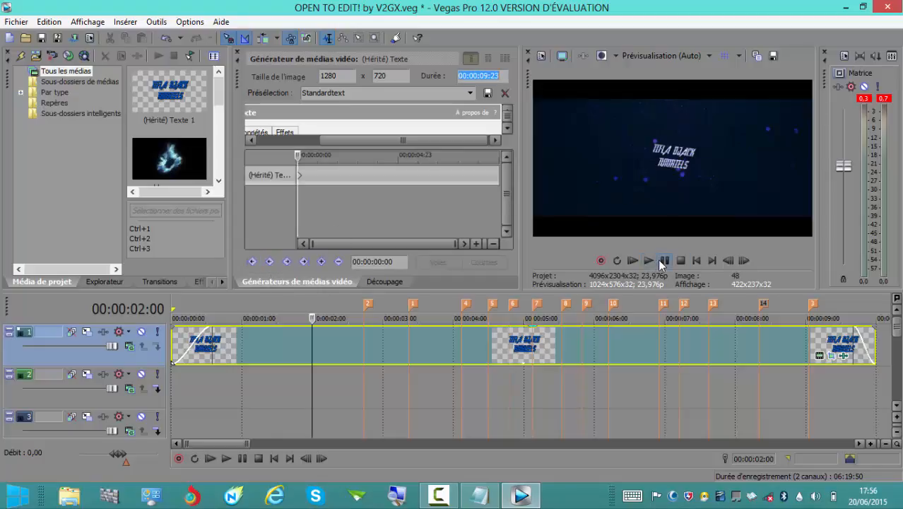
# Play the intro from its start to check the resized title, and pause at 00:00:03:03.
pyautogui.click(174, 314)
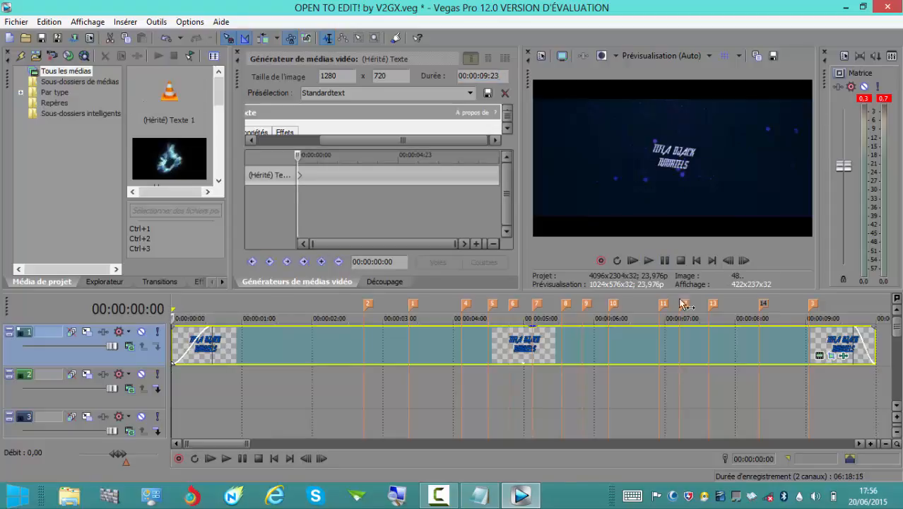
pyautogui.click(664, 261)
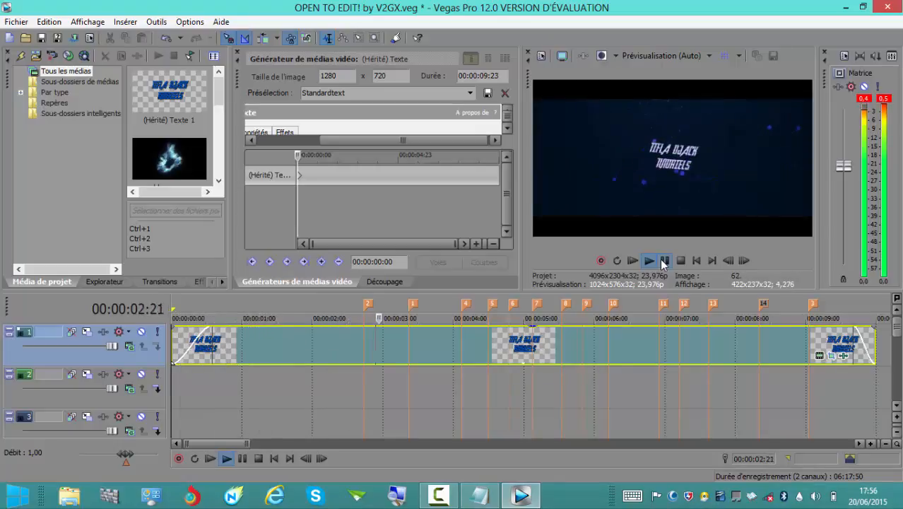
pyautogui.click(664, 262)
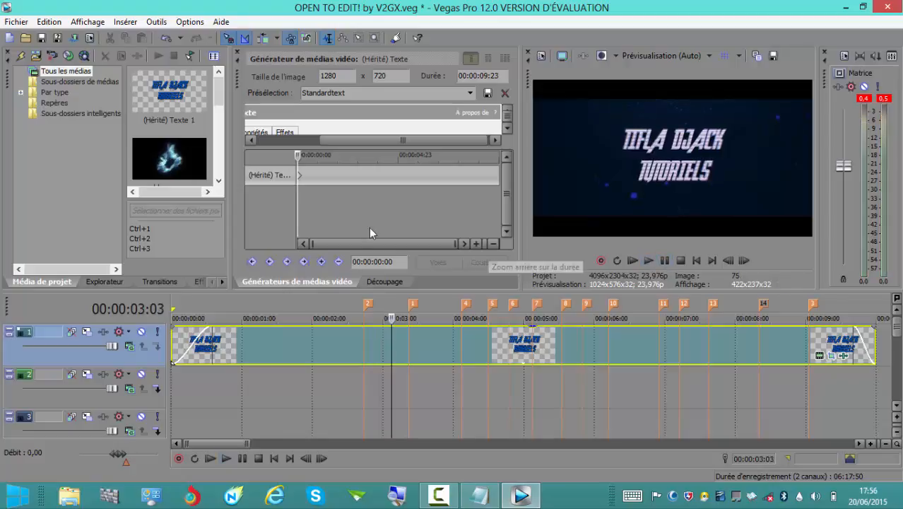
# Open the Render As settings, list all output formats instead of only favorites, and browse the MainConcept AVC/AAC templates.
pyautogui.click(14, 22)
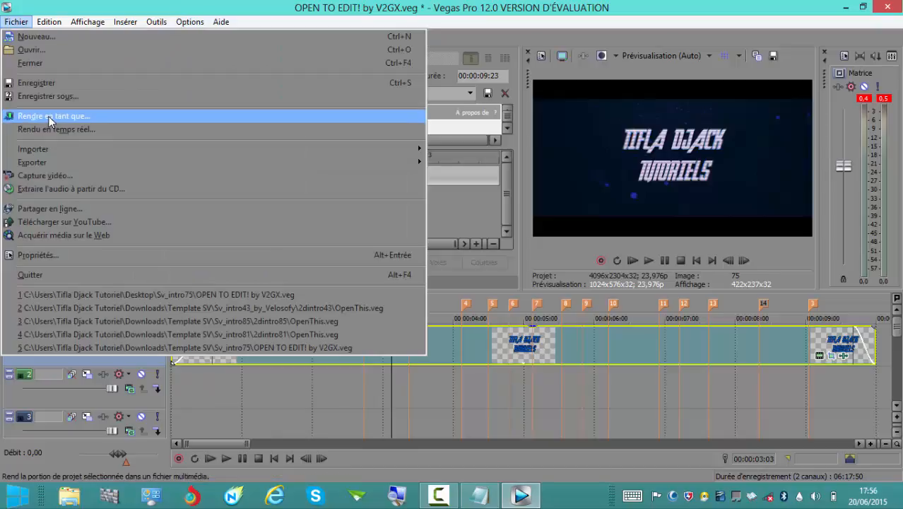
pyautogui.click(48, 116)
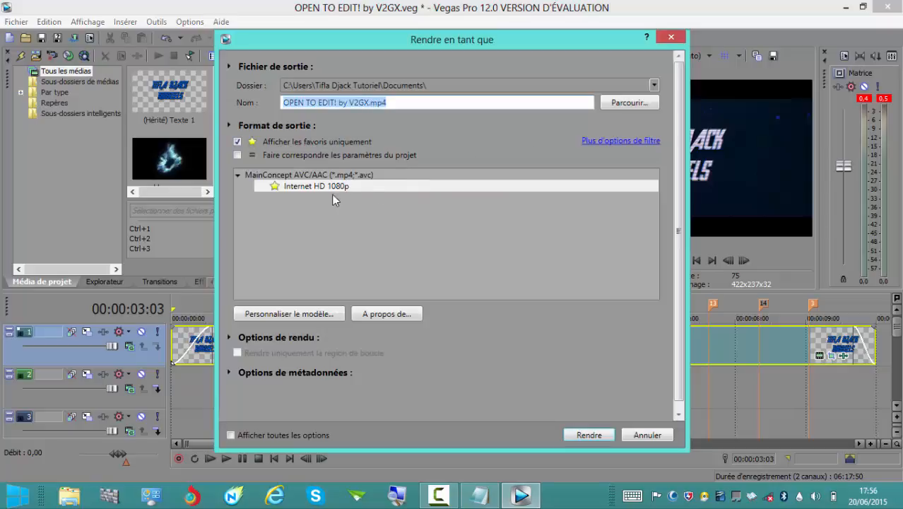
pyautogui.click(238, 142)
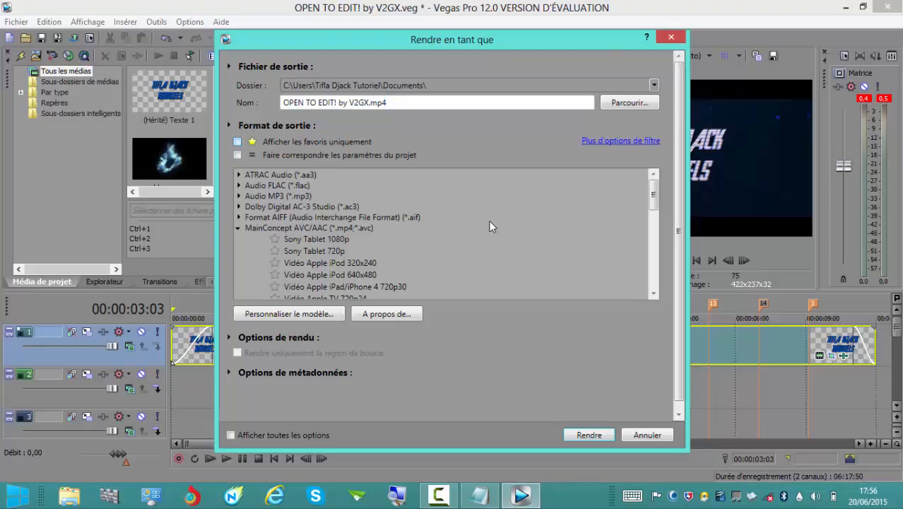
pyautogui.moveTo(652, 192); pyautogui.dragTo(652, 196)
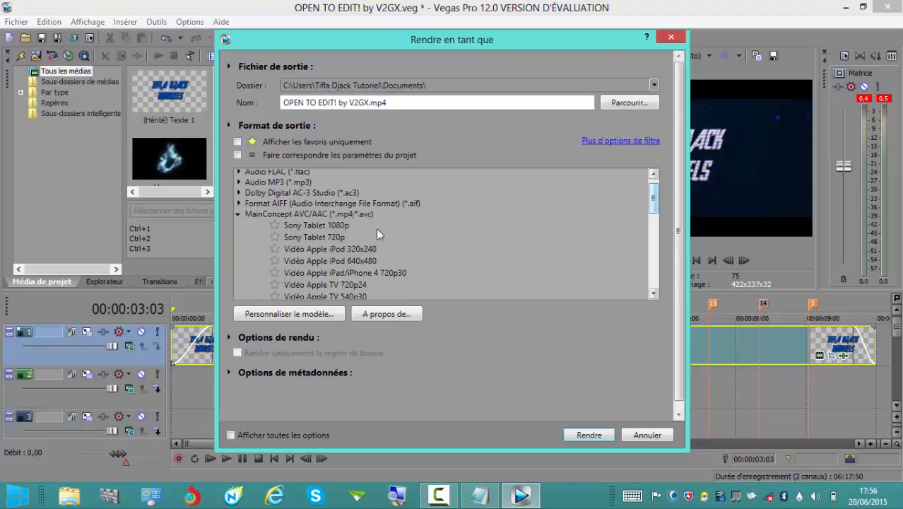
pyautogui.click(238, 215)
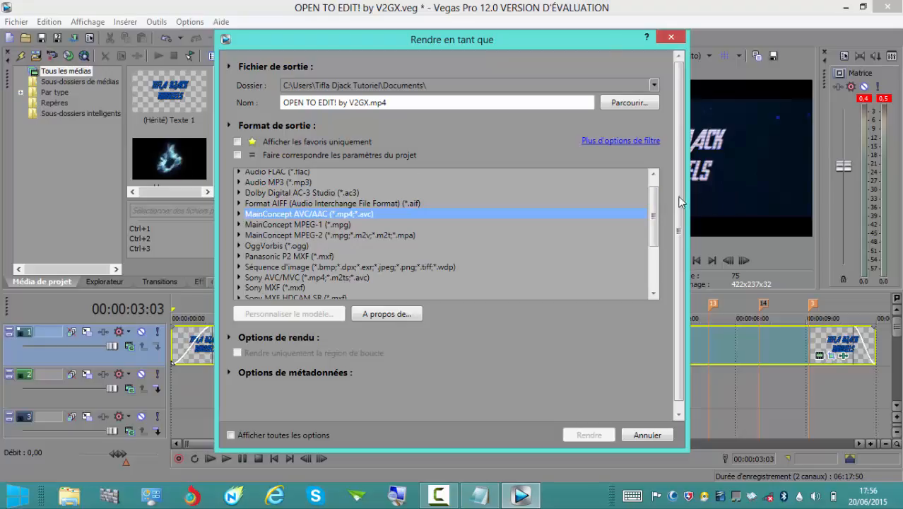
pyautogui.moveTo(657, 212); pyautogui.dragTo(660, 187)
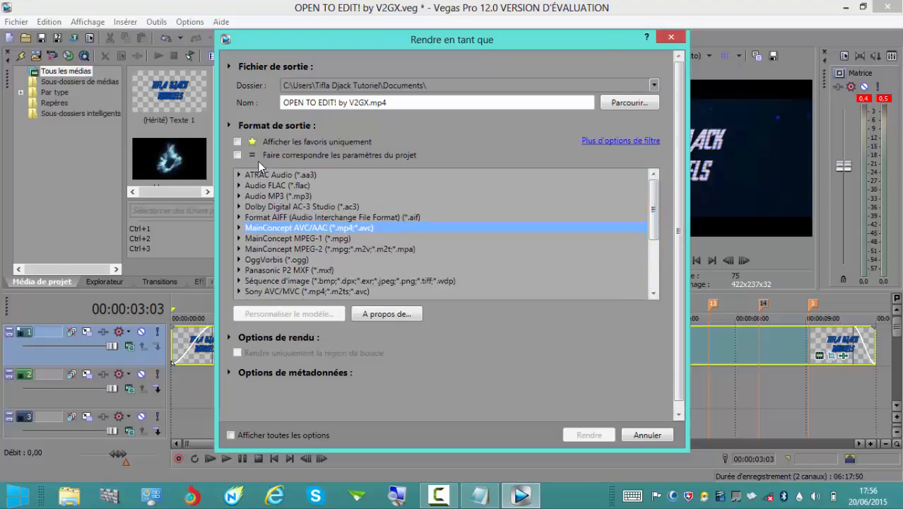
pyautogui.click(239, 228)
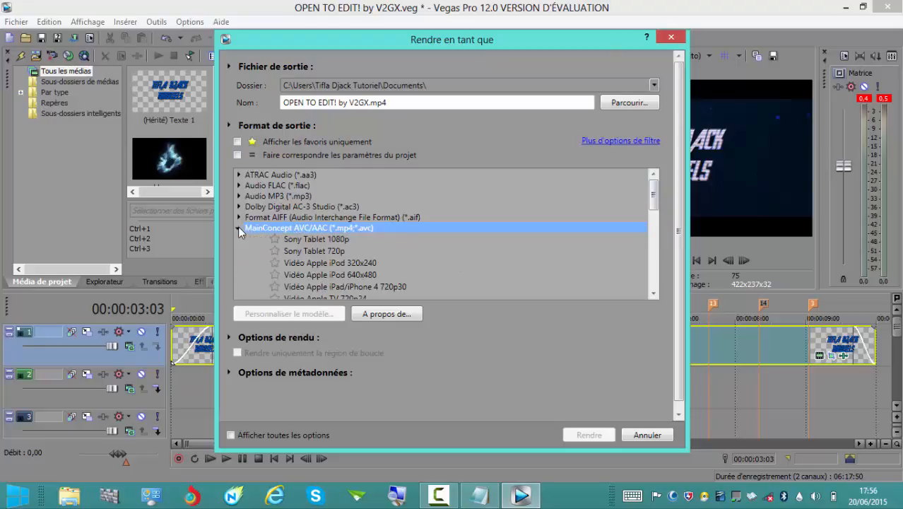
pyautogui.moveTo(659, 204); pyautogui.dragTo(653, 221)
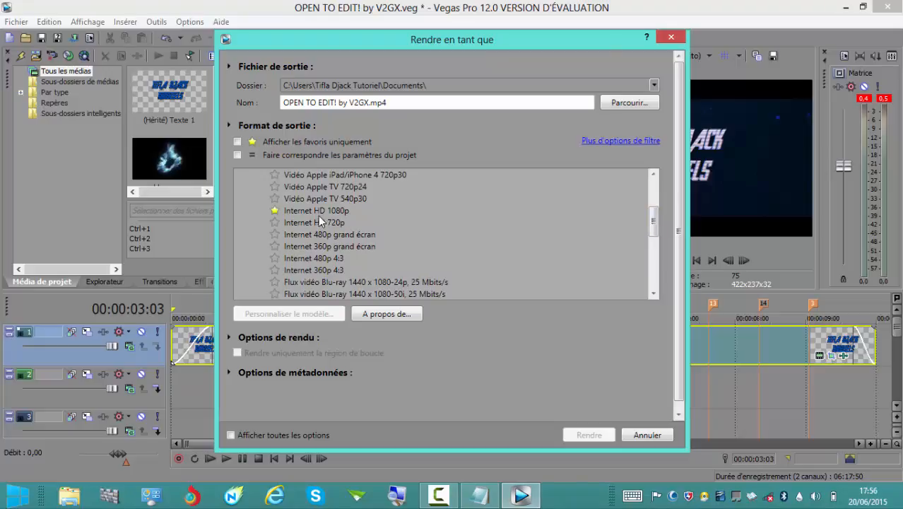
# Limit the formats to favorites and render the project as OPEN TO EDIT! by V2GX.mp4 with the Internet HD 1080p template.
pyautogui.click(238, 142)
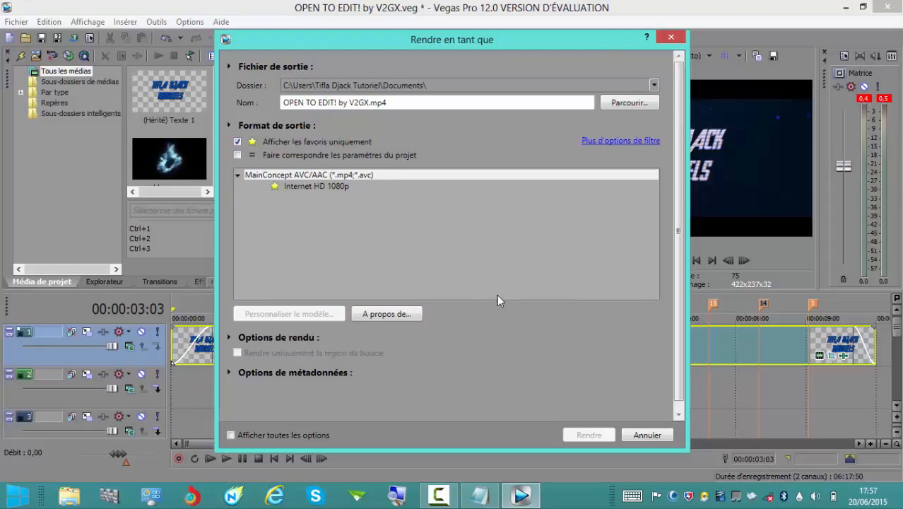
pyautogui.click(334, 188)
pyautogui.click(589, 432)
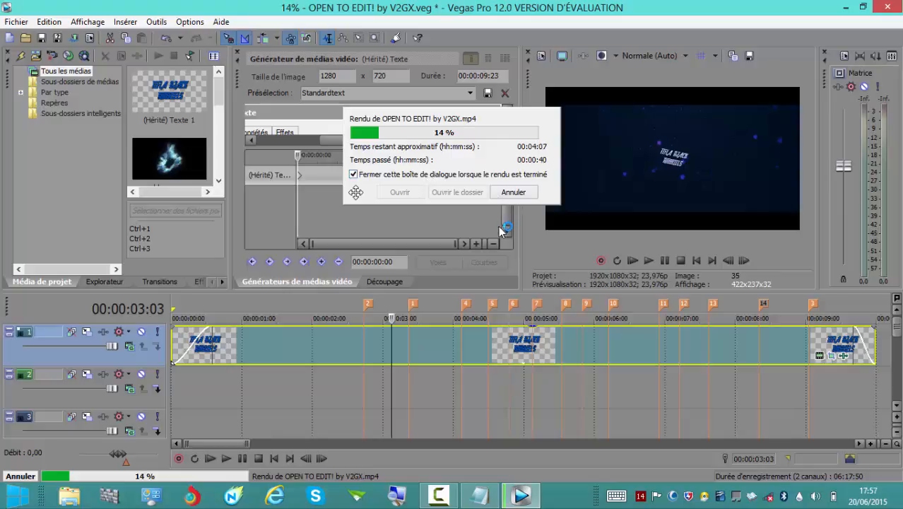
pyautogui.click(440, 497)
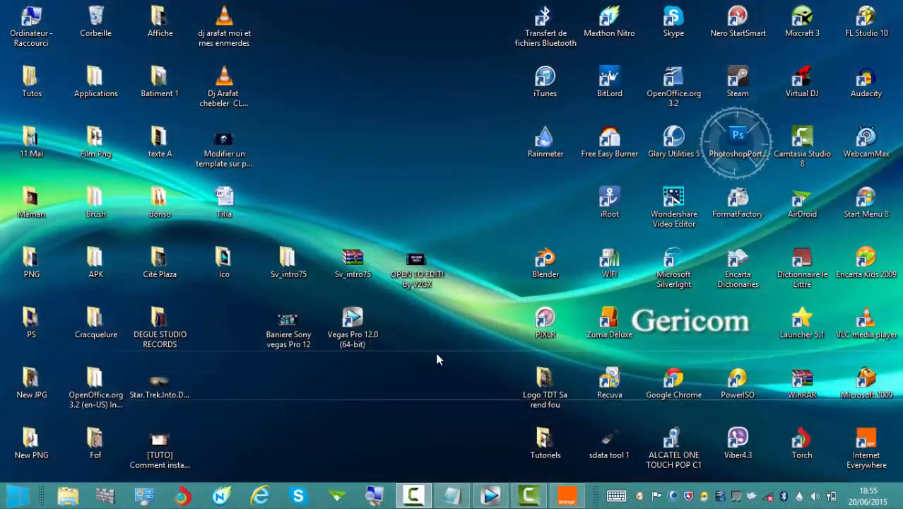
pyautogui.rightClick(437, 357)
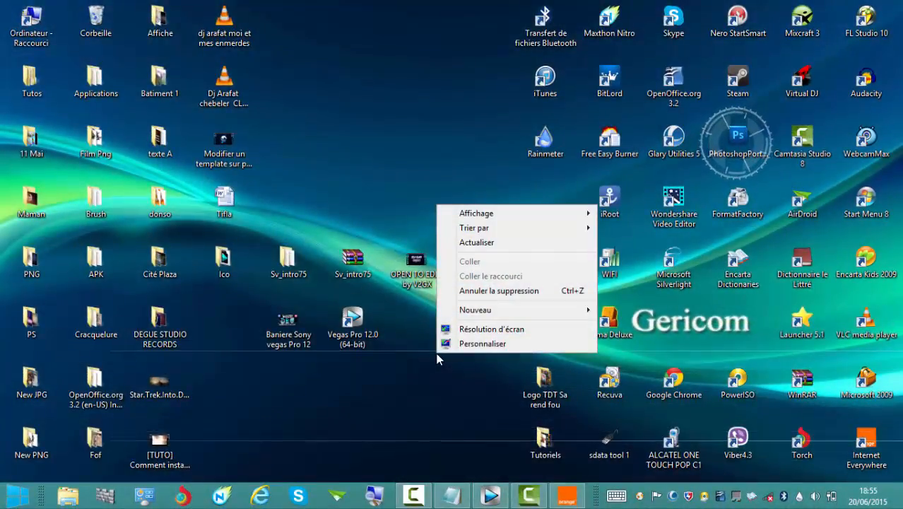
pyautogui.click(477, 244)
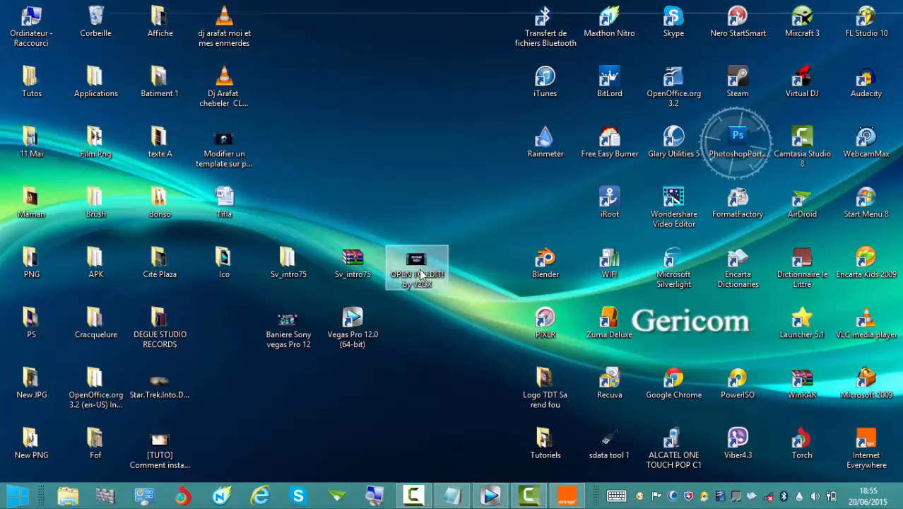
# Move the rendered intro video to an empty desktop area, watch it full screen in VLC at 125% volume, and close the player.
pyautogui.moveTo(418, 286); pyautogui.dragTo(355, 105)
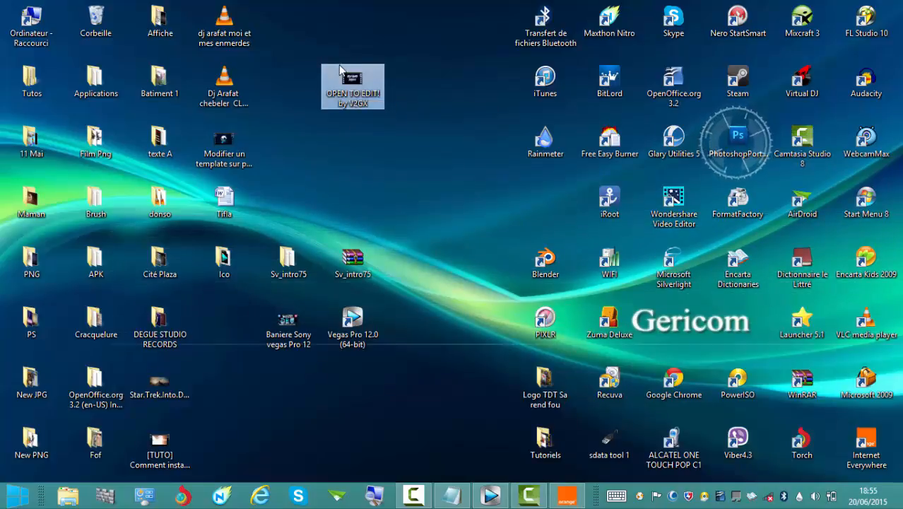
pyautogui.doubleClick(340, 86)
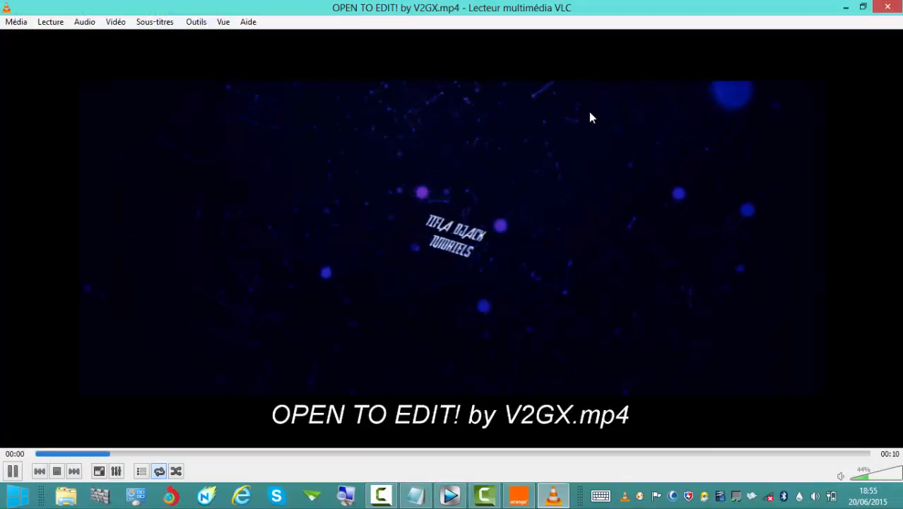
pyautogui.doubleClick(590, 113)
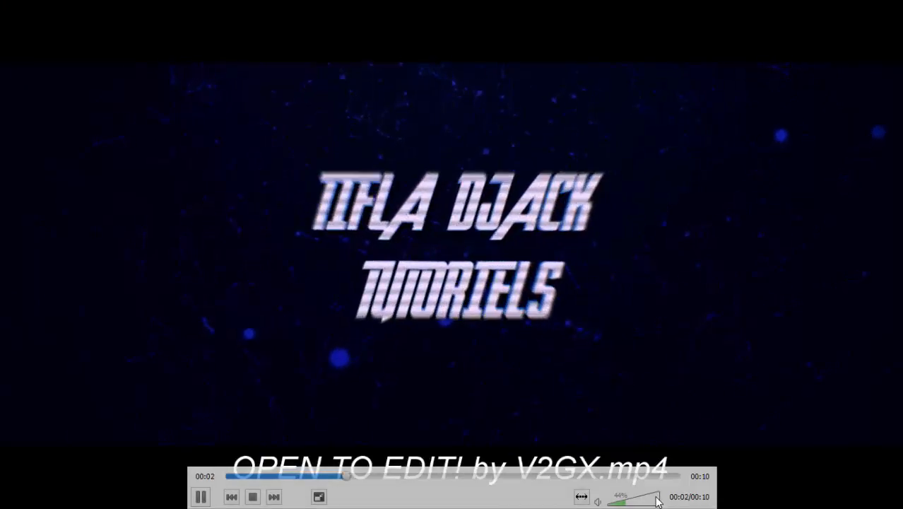
pyautogui.moveTo(656, 494); pyautogui.dragTo(666, 498)
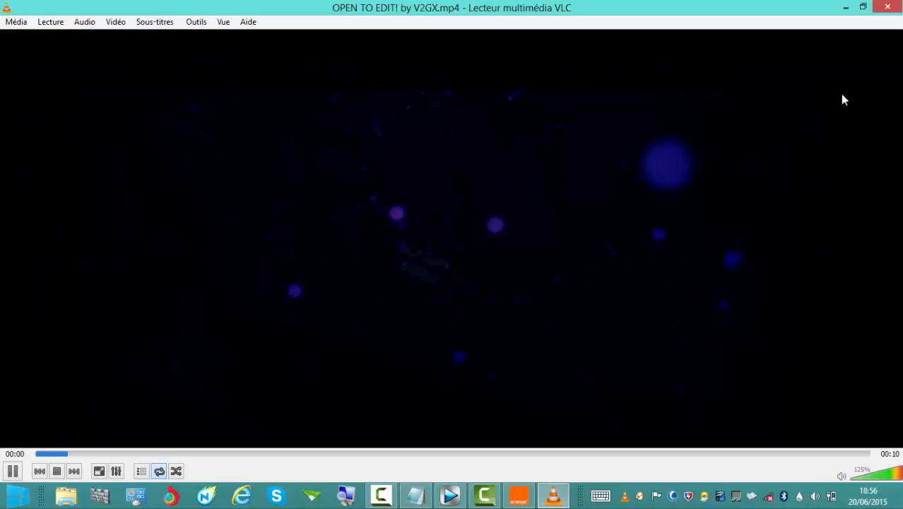
pyautogui.click(884, 7)
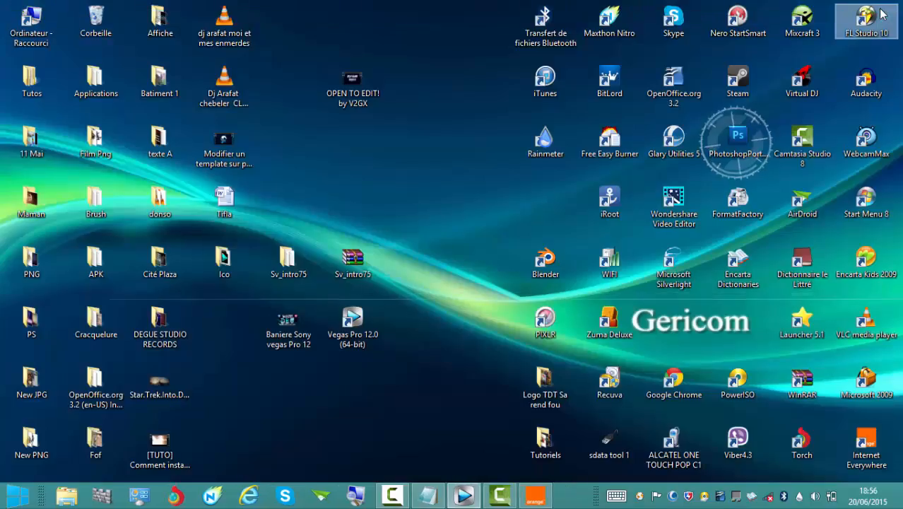
pyautogui.rightClick(382, 162)
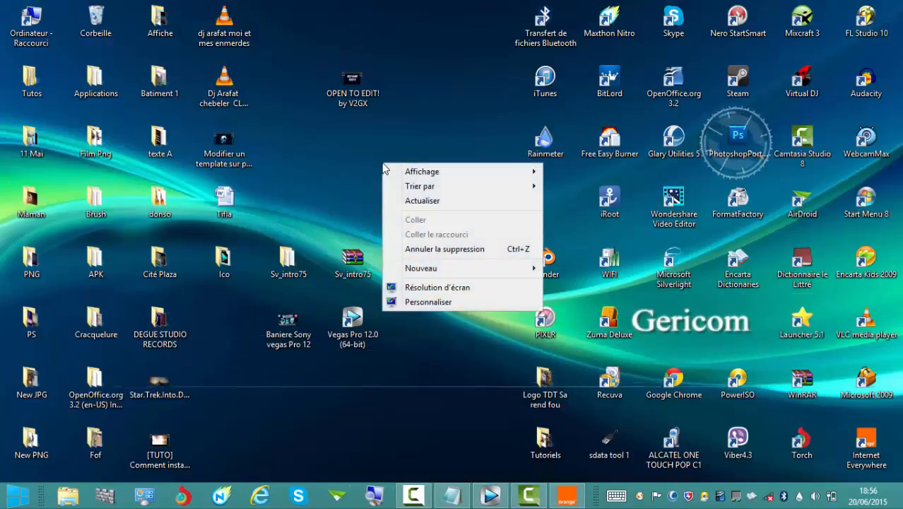
pyautogui.click(423, 201)
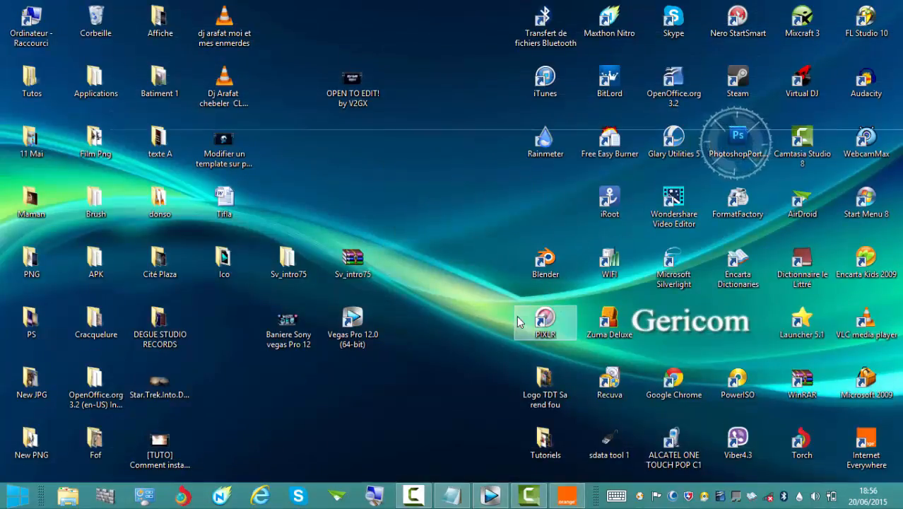
pyautogui.moveTo(670, 152)
pyautogui.mouseDown()
pyautogui.moveTo(734, 142)
pyautogui.moveTo(666, 161)
pyautogui.moveTo(680, 158)
pyautogui.mouseUp()
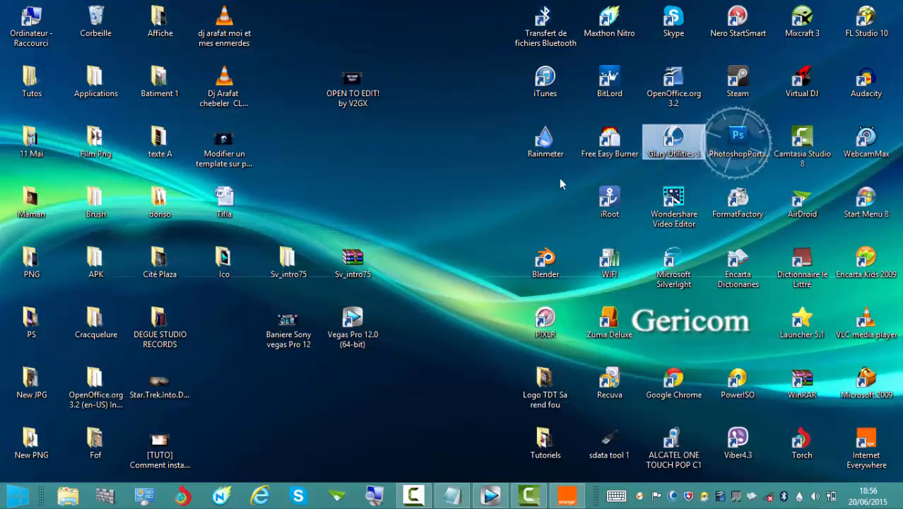
pyautogui.click(495, 200)
pyautogui.rightClick(365, 182)
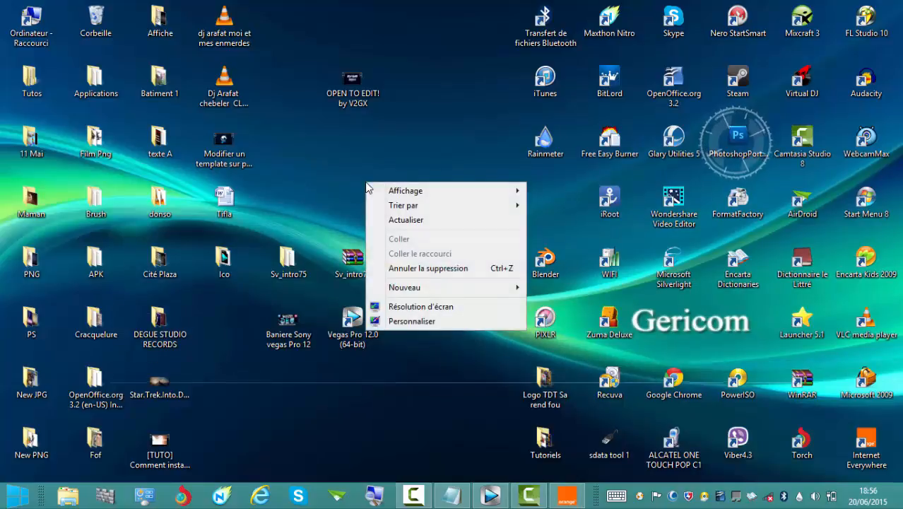
pyautogui.click(406, 219)
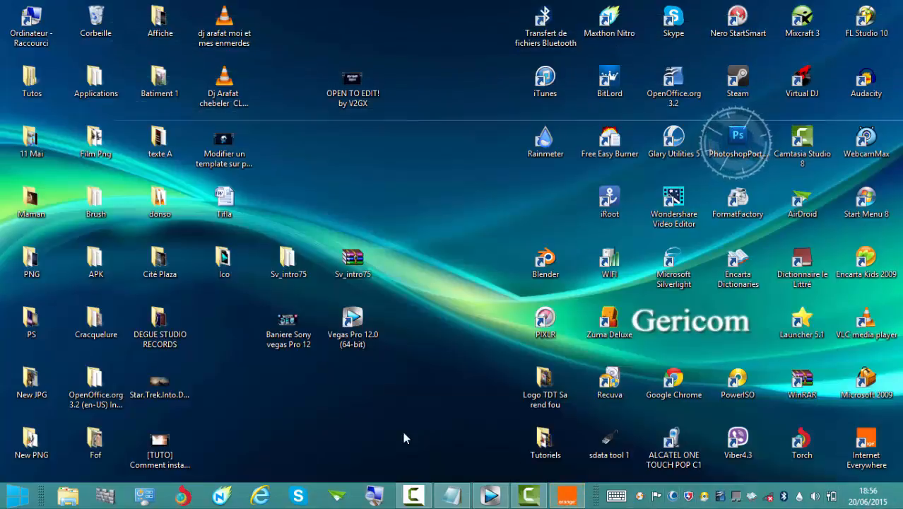
pyautogui.rightClick(282, 388)
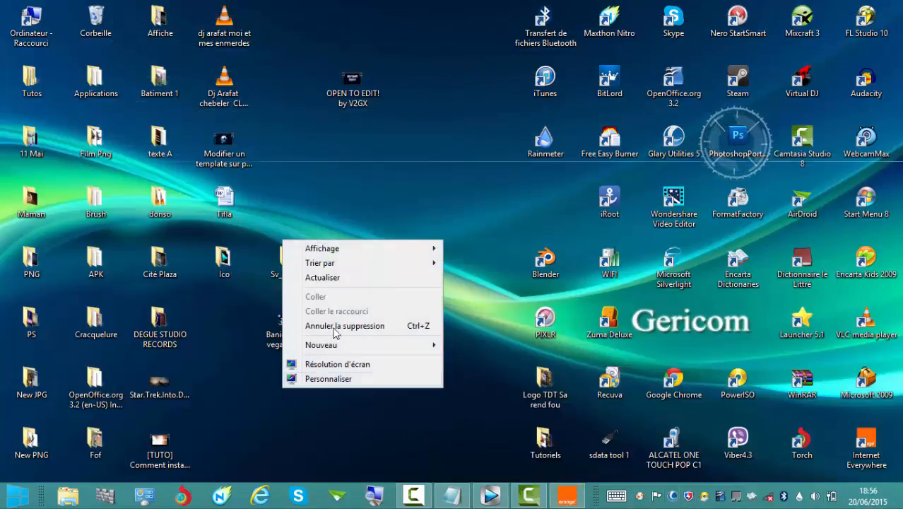
pyautogui.click(343, 279)
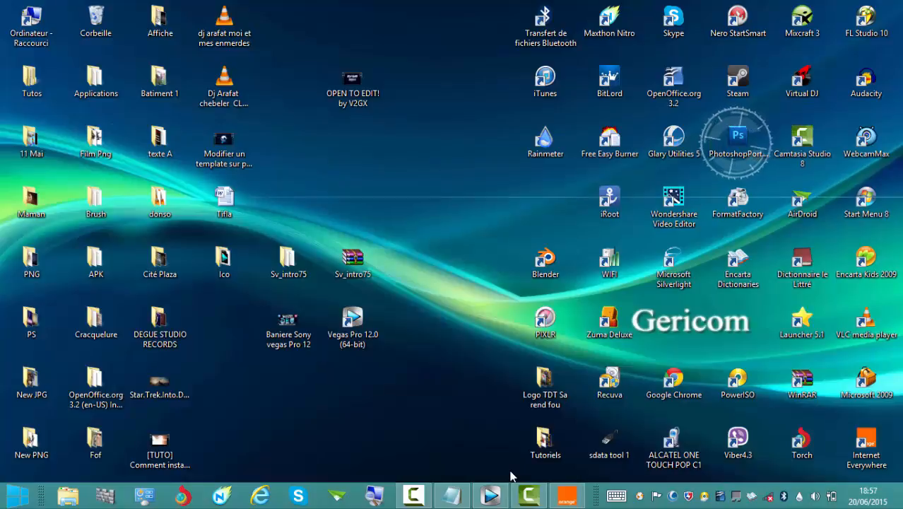
pyautogui.click(416, 496)
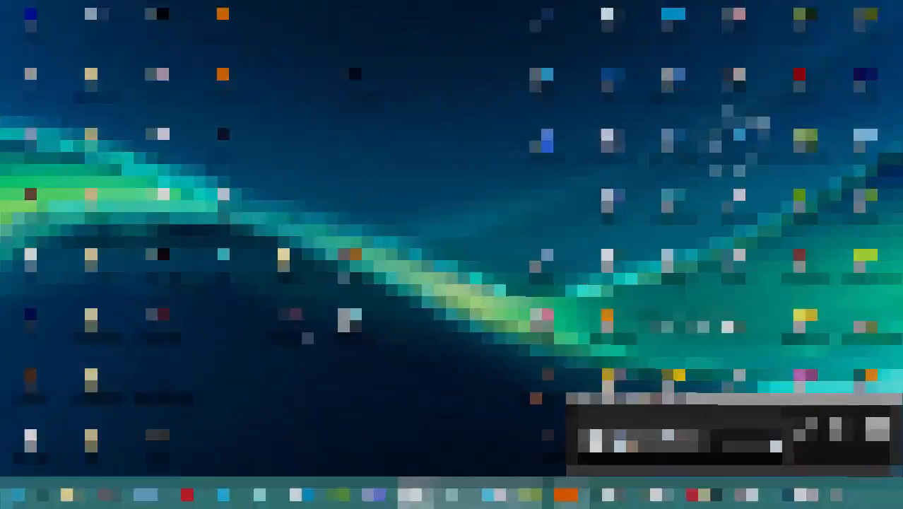